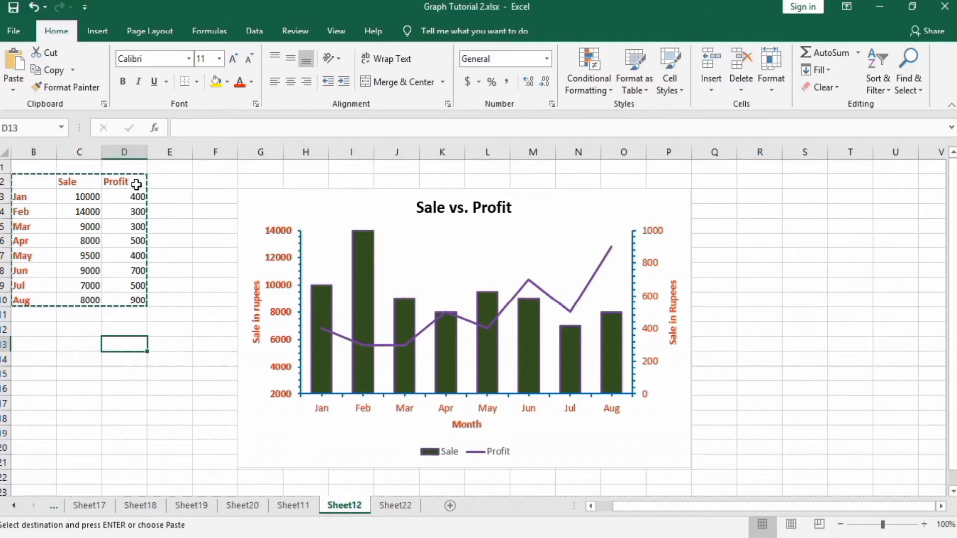
- Select the Sale and Profit data table A1:C9 on Sheet22
left_click(78, 181)
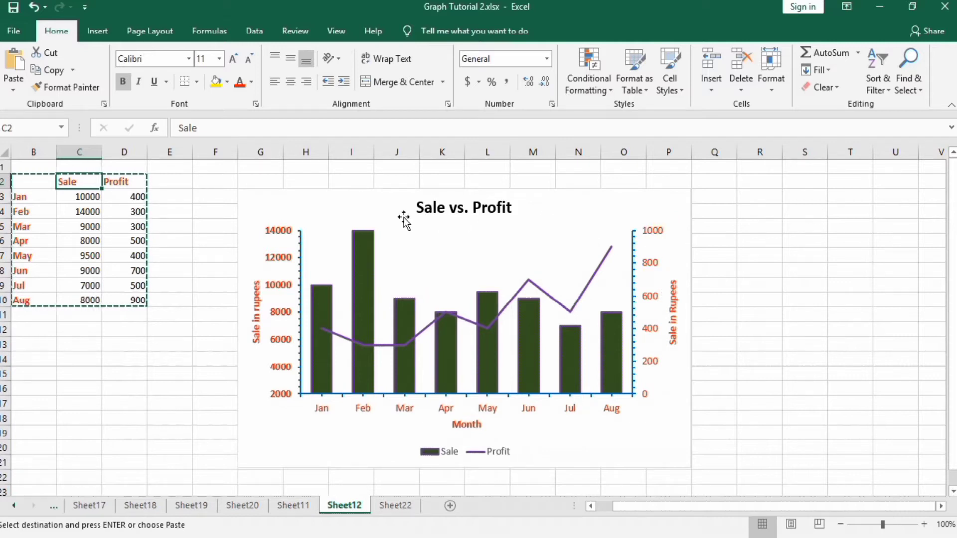
left_click(391, 506)
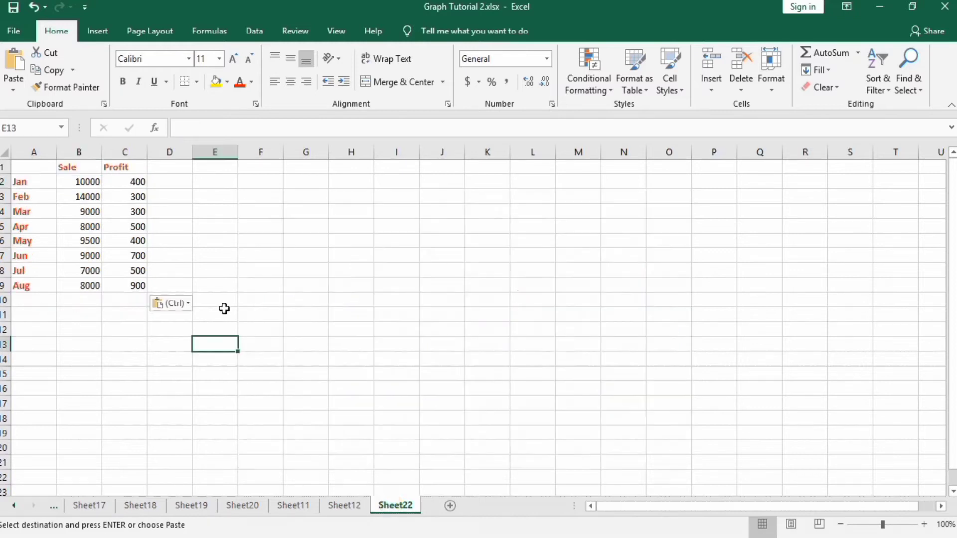
left_click(134, 287)
left_click_drag(132, 287, 45, 171)
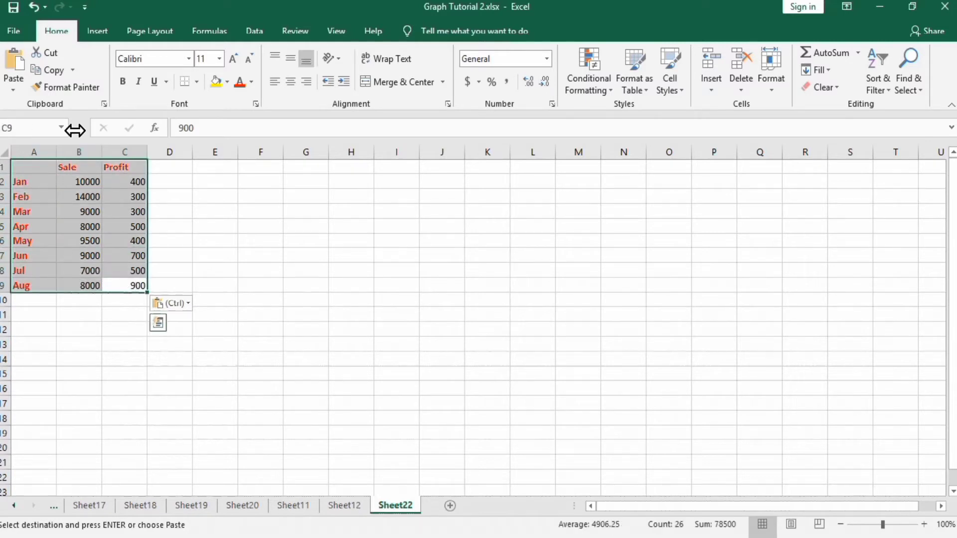
- Insert a Clustered Column - Line on Secondary Axis combo chart from the selection
left_click(98, 31)
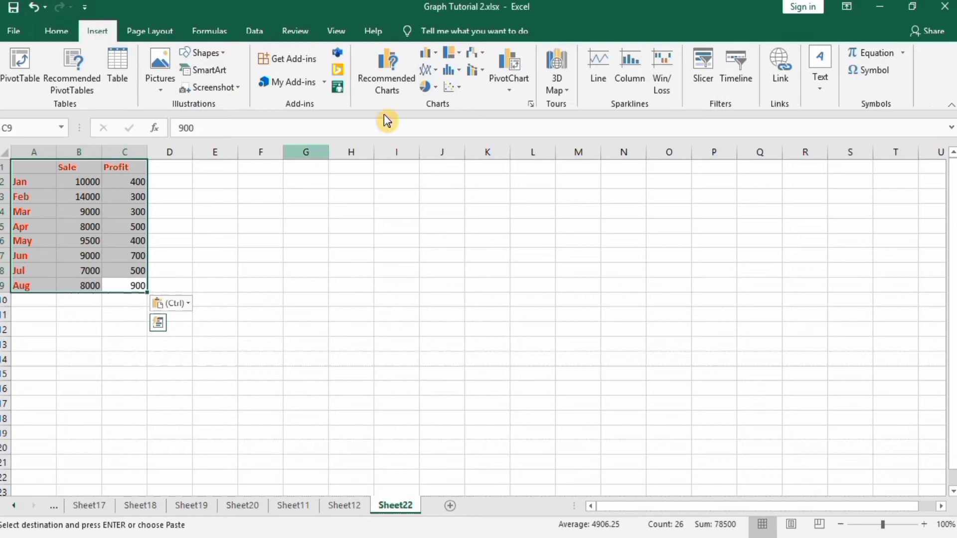
left_click(484, 74)
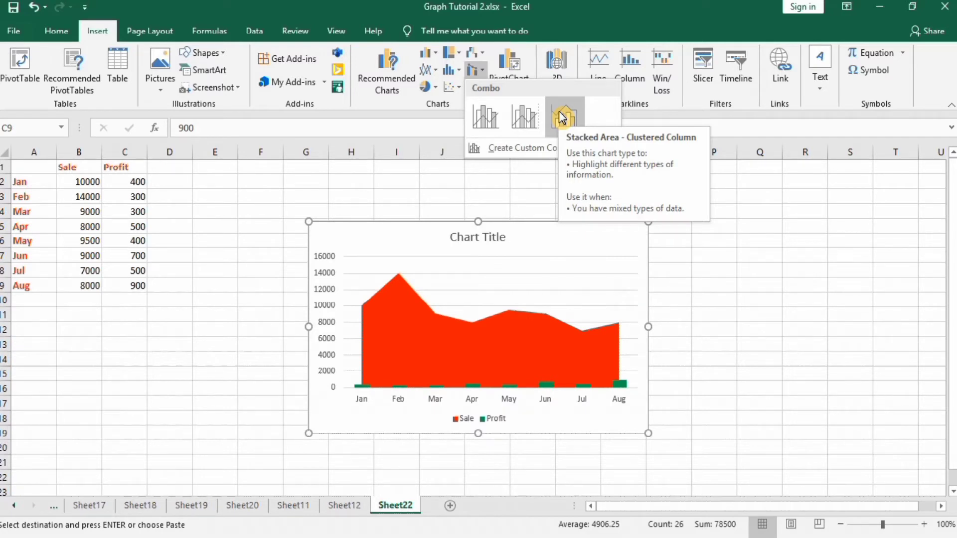
left_click(526, 115)
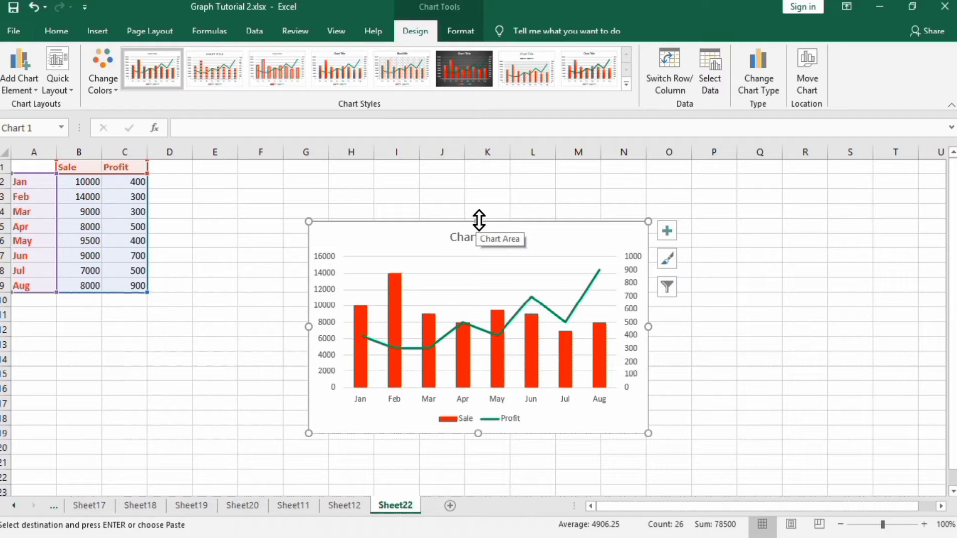
- Stretch the chart's top, left, right and bottom edges outward to enlarge it
left_click_drag(479, 219, 475, 191)
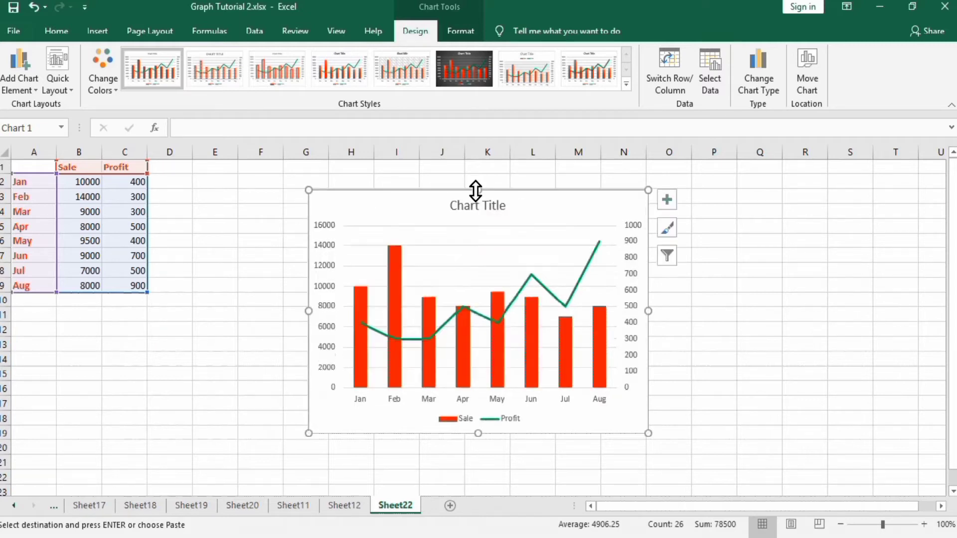
left_click_drag(278, 308, 237, 306)
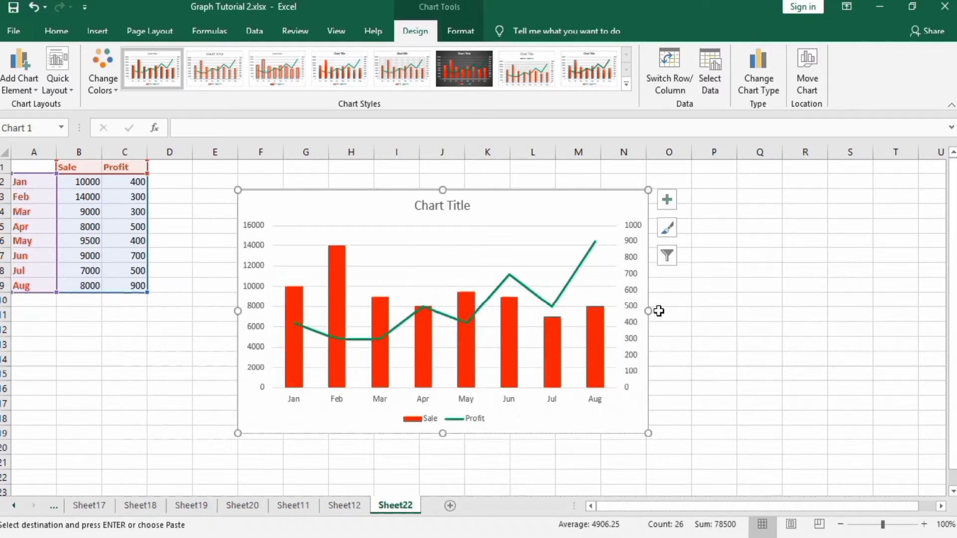
left_click_drag(647, 310, 693, 297)
left_click_drag(466, 434, 467, 454)
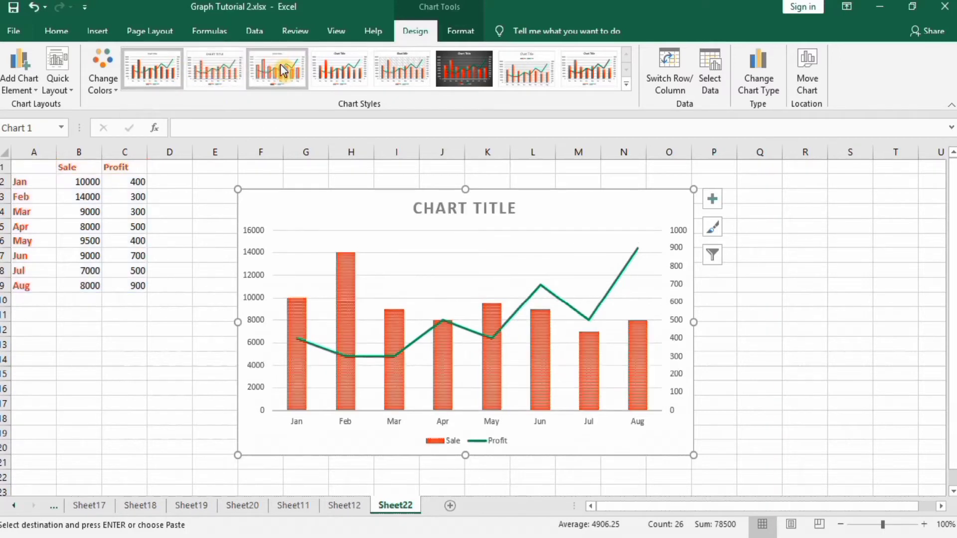
- Apply the first, plain chart style without choosing a quick layout
left_click(214, 70)
left_click(174, 71)
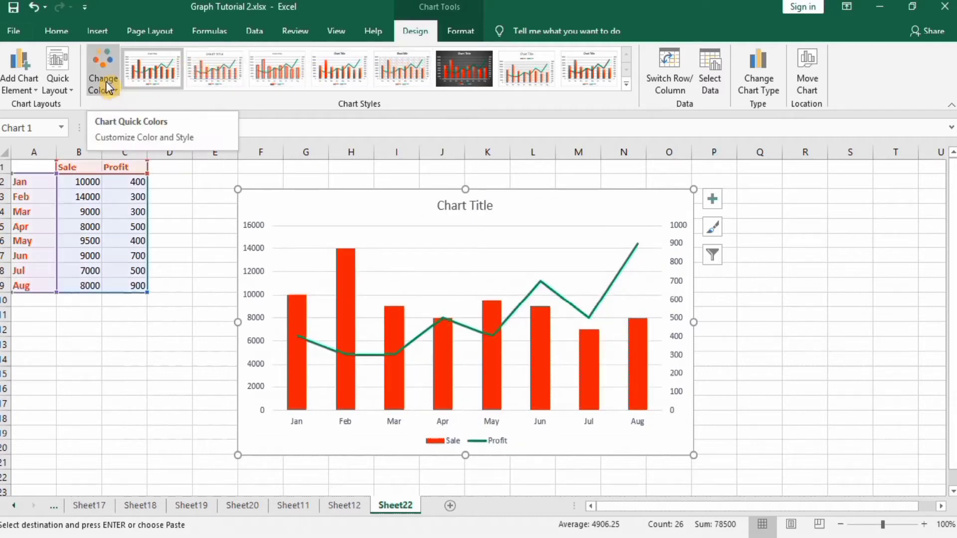
left_click(71, 94)
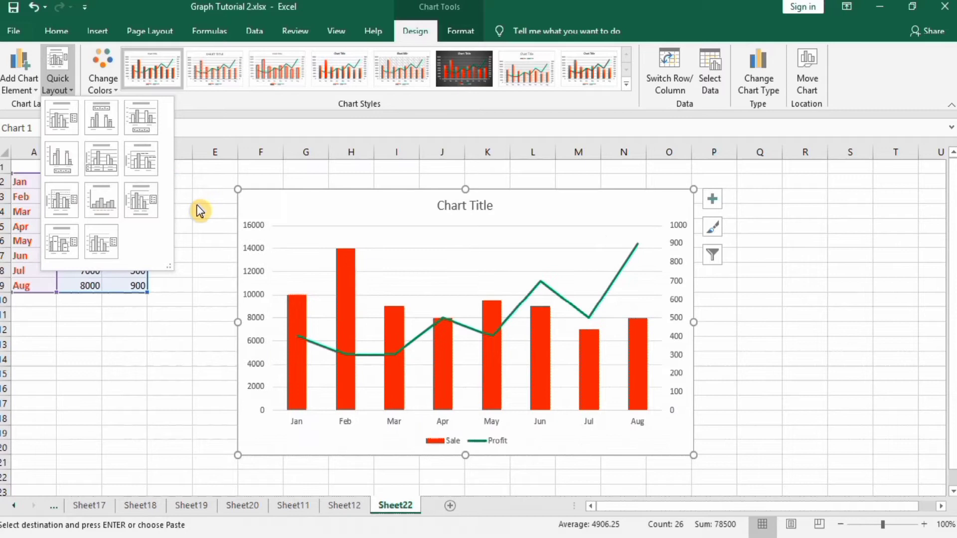
left_click(209, 242)
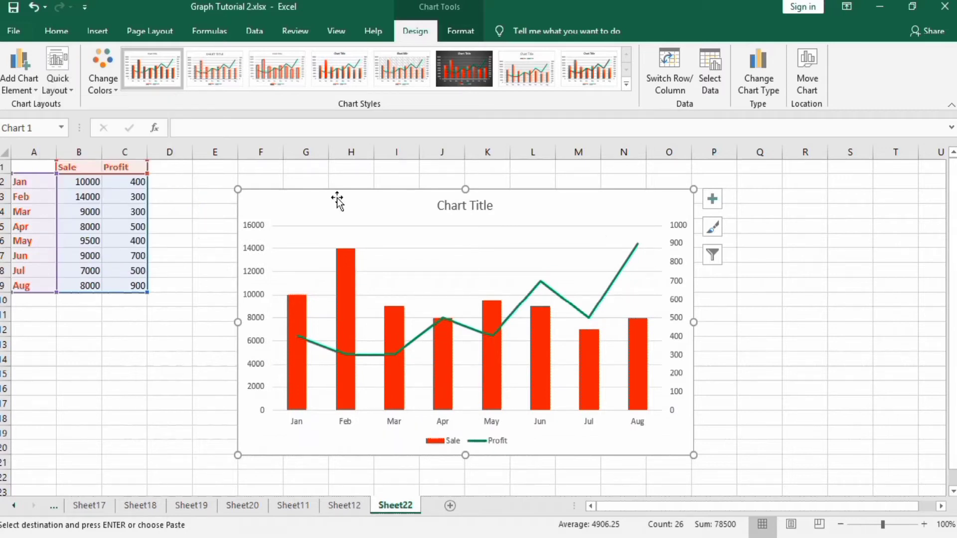
- Add axis titles to the chart and remove its horizontal gridlines
left_click(714, 198)
left_click(747, 232)
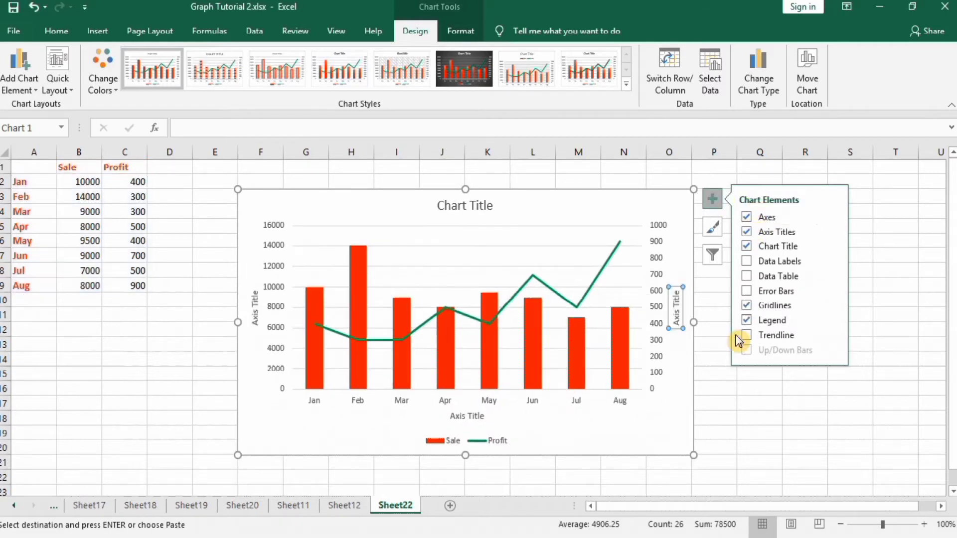
left_click(749, 306)
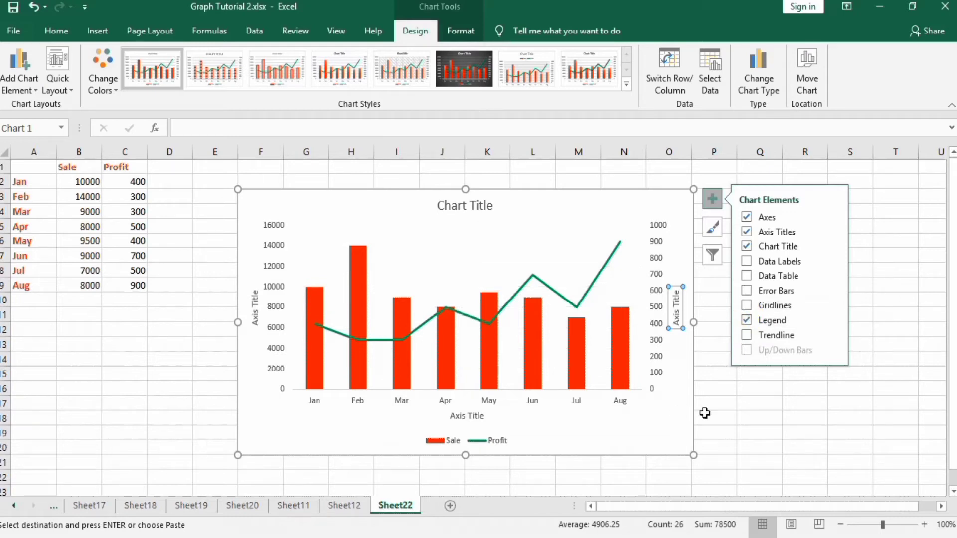
left_click(731, 432)
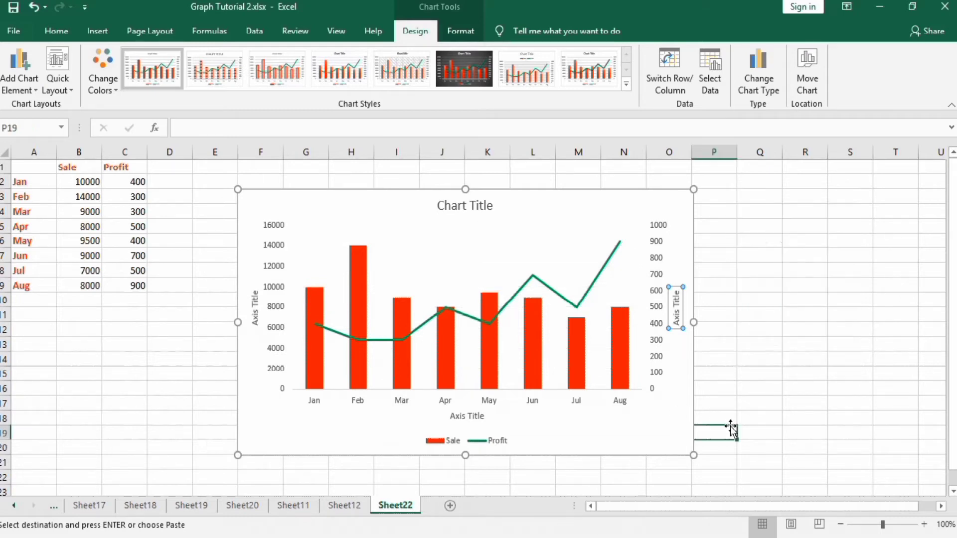
- Change the chart title text to 'Sale vs. Profit'
left_click(464, 204)
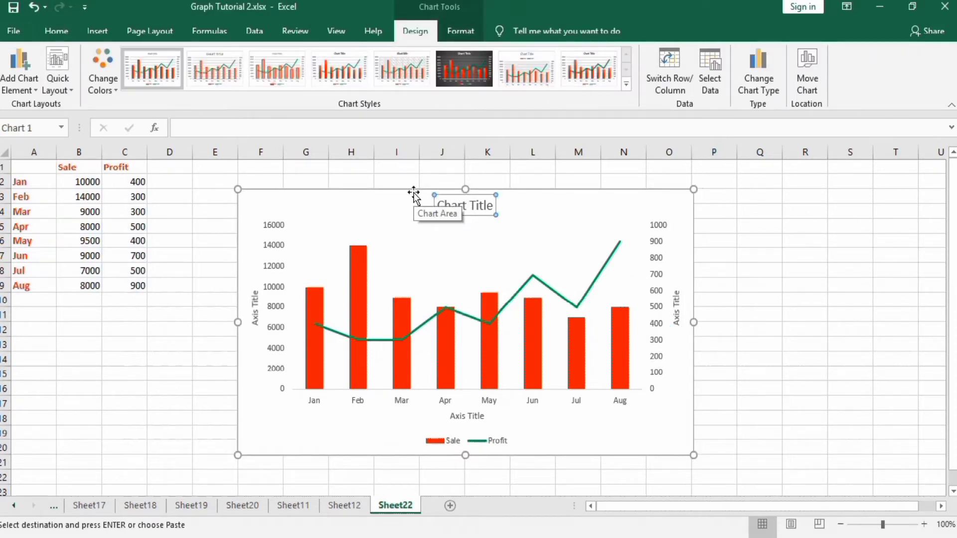
type("Sale vs. Profit")
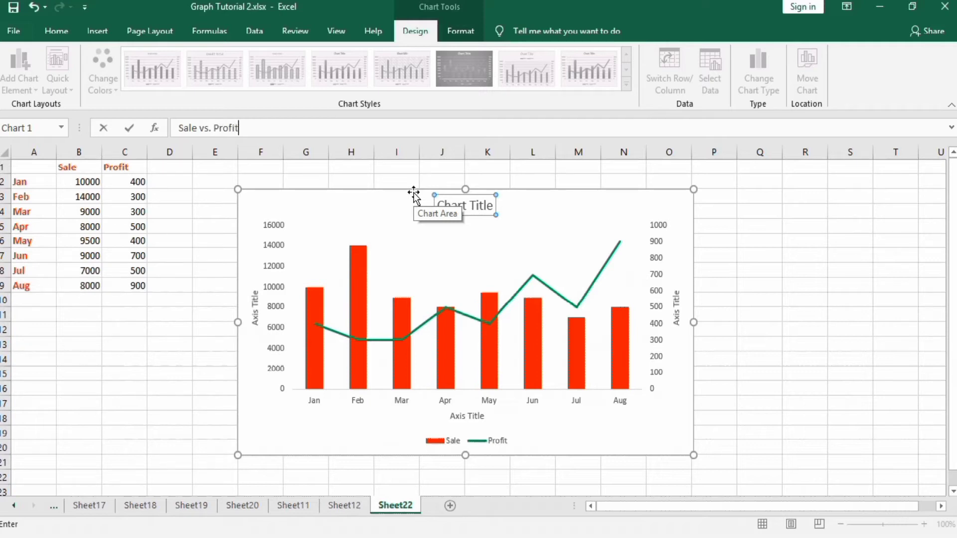
key("Return")
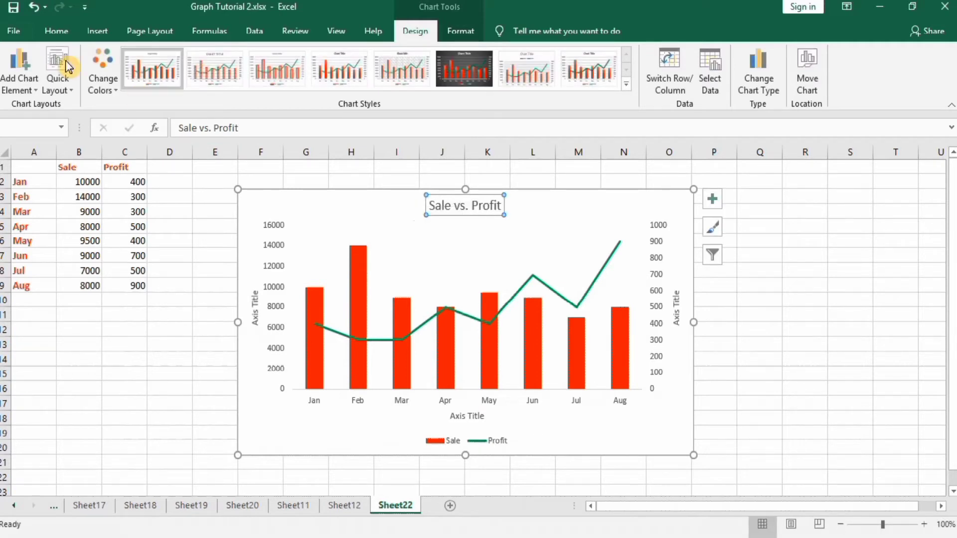
- Format the chart title in a darker font colour, bold, at 18 point
left_click(56, 31)
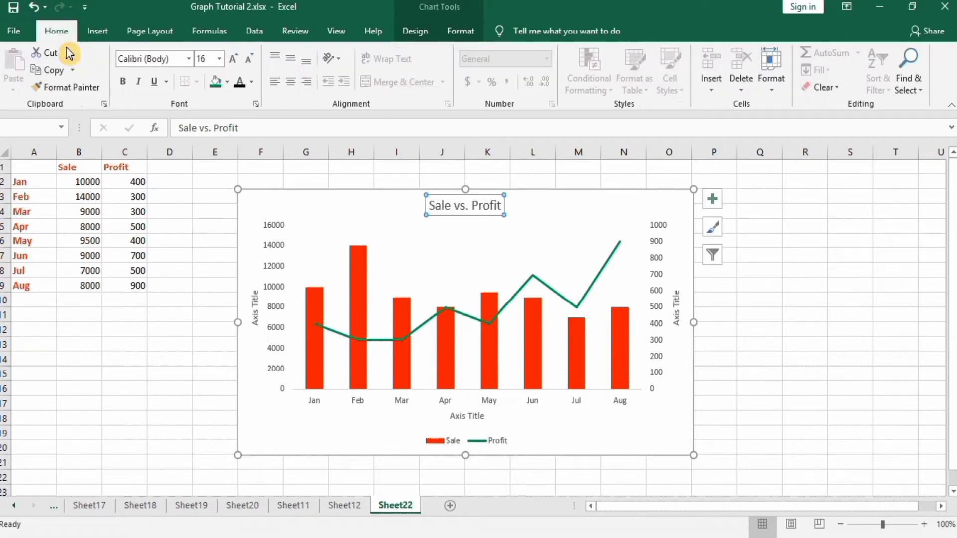
left_click(239, 84)
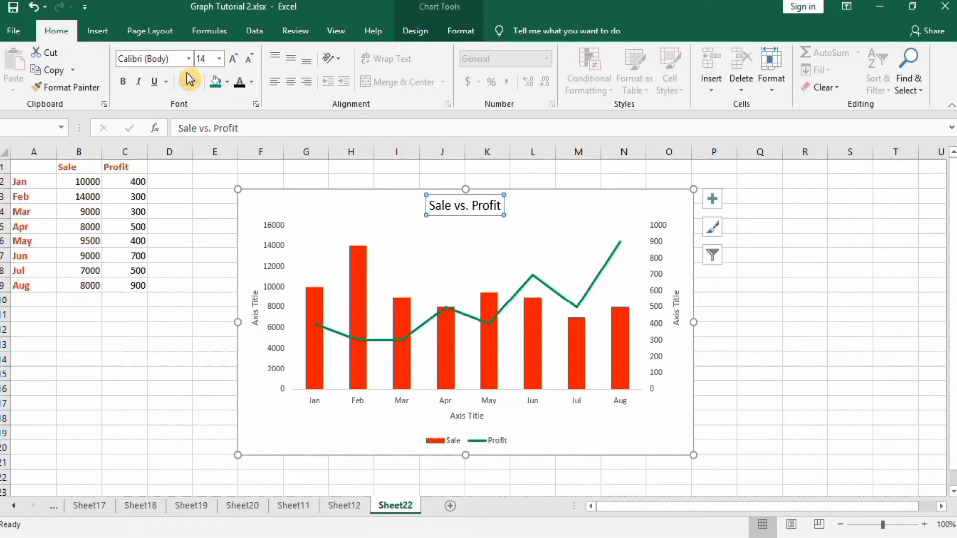
left_click(123, 84)
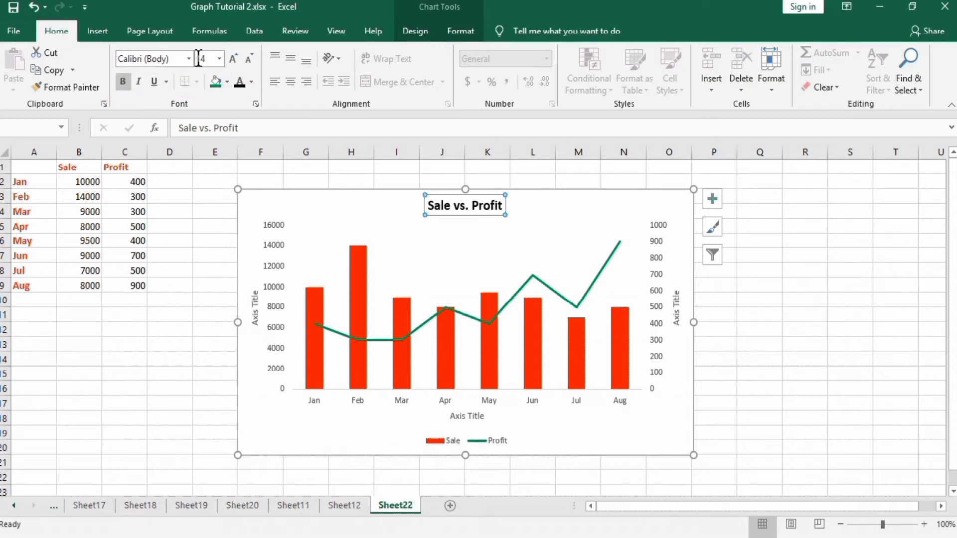
left_click(221, 59)
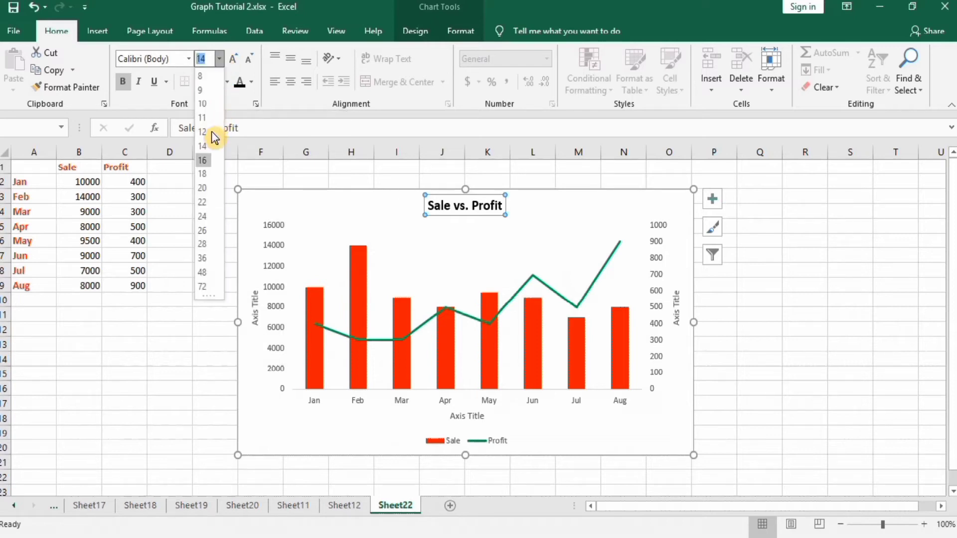
left_click(202, 174)
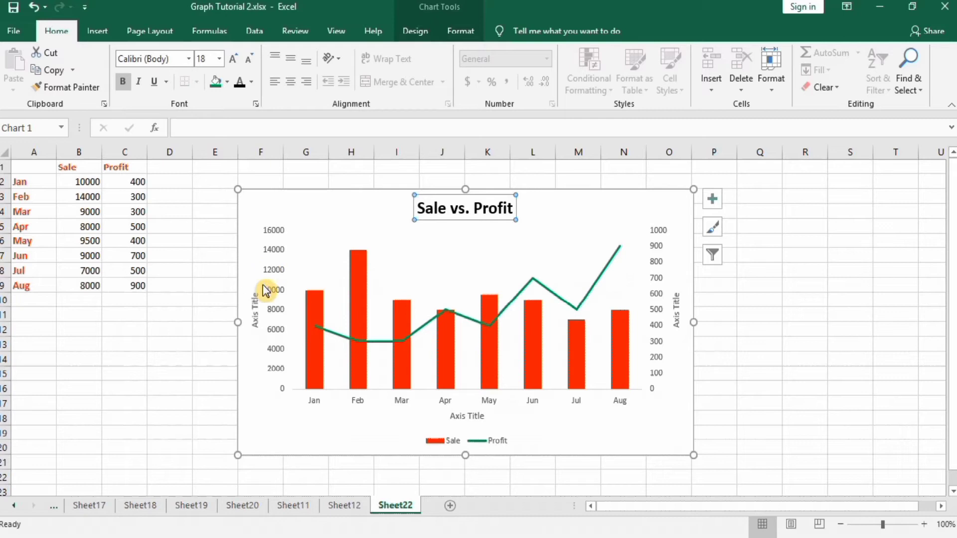
left_click(251, 313)
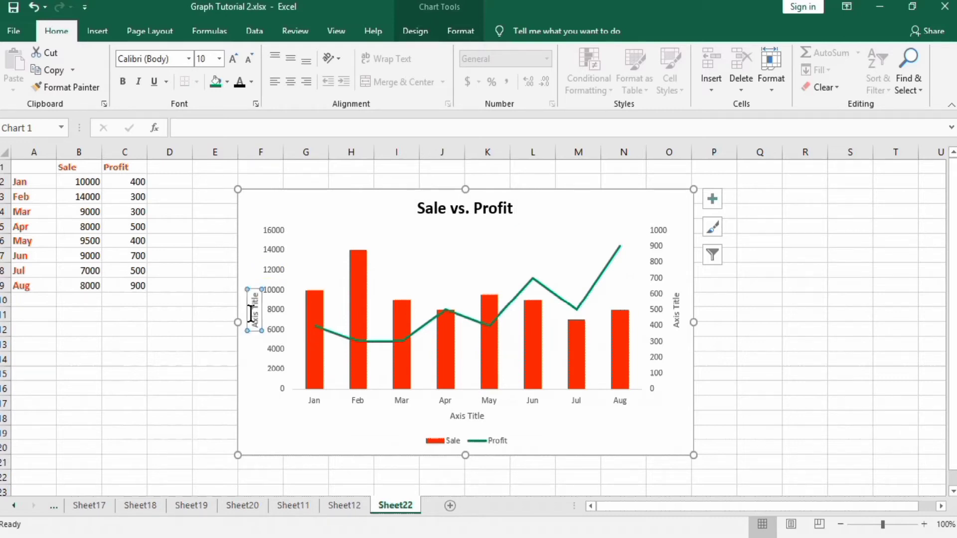
- Enter 'Sale in Rupees' as the left axis title, formatted darker, bold and 11 point
type("Sale in Rupees")
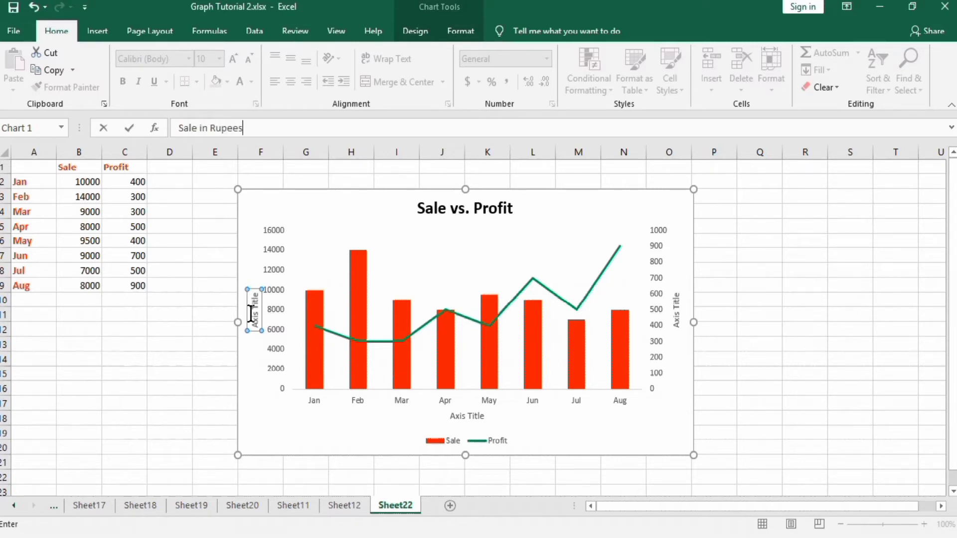
key("Return")
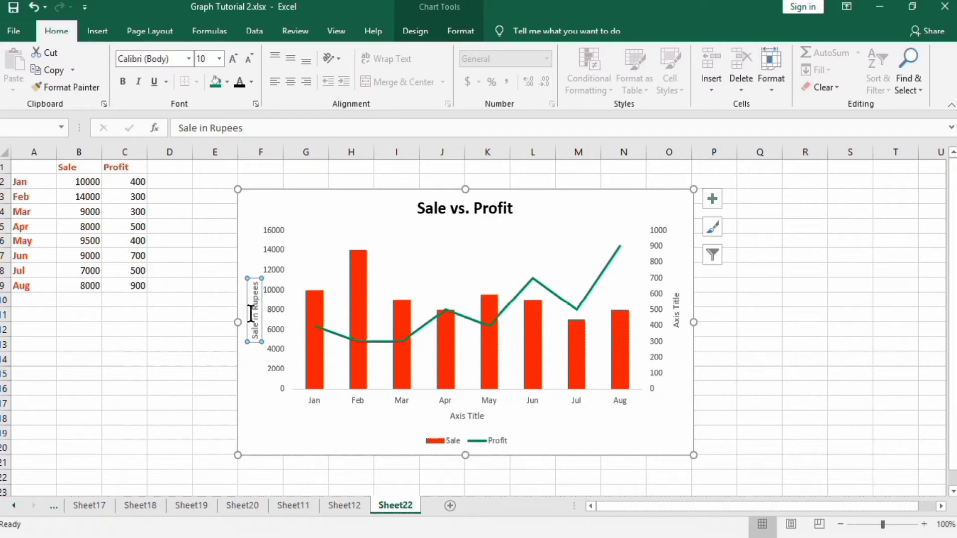
left_click(239, 87)
left_click(123, 83)
left_click(219, 58)
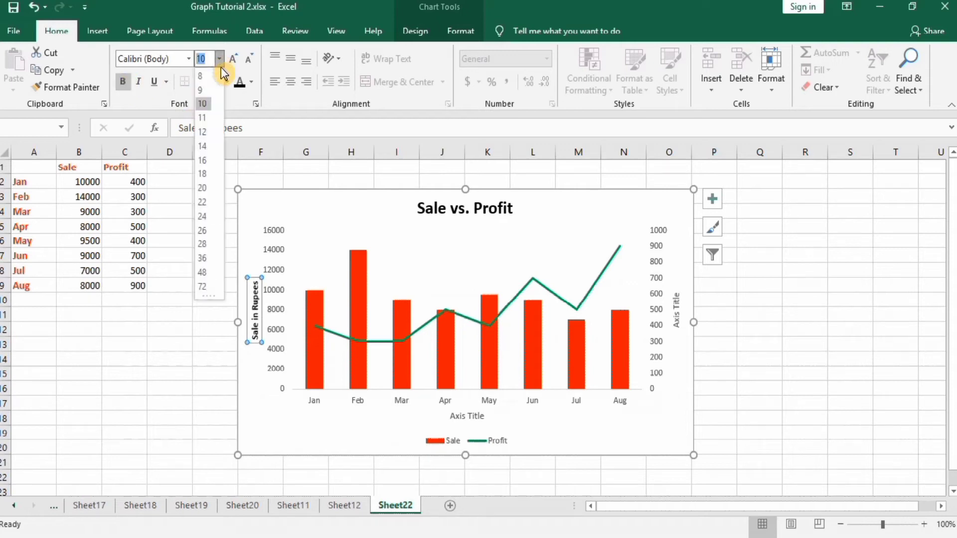
left_click(208, 123)
- Recheck the chart title's font size, leaving it at 18 point
left_click(425, 209)
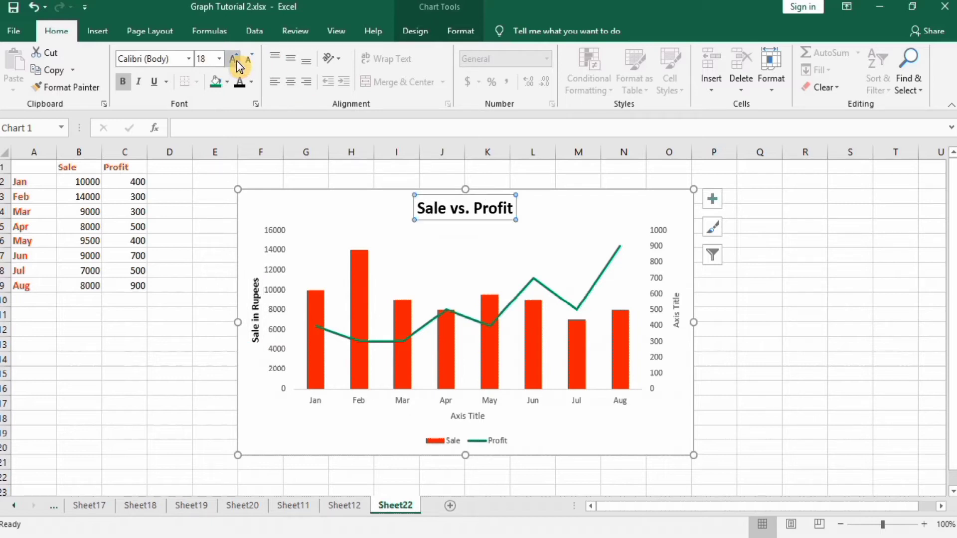
left_click(219, 58)
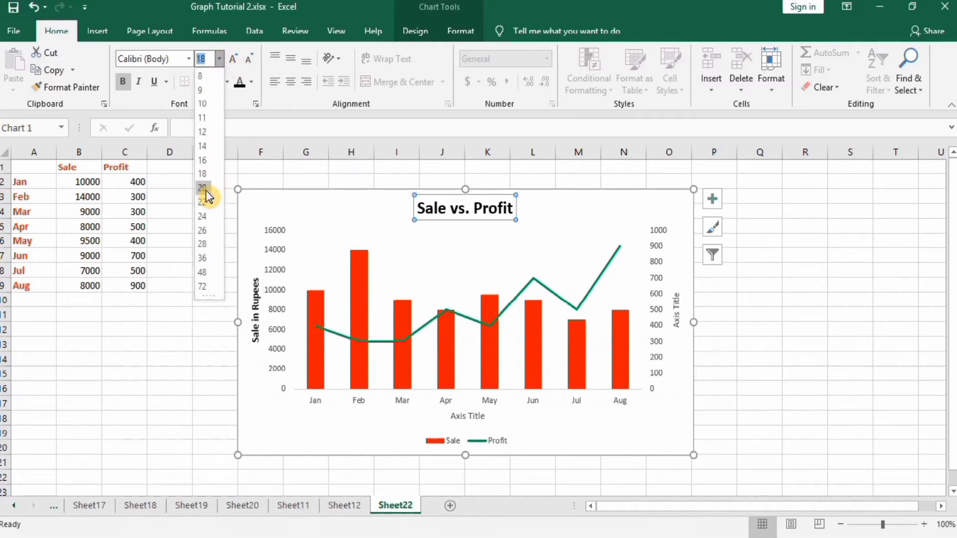
key("Escape")
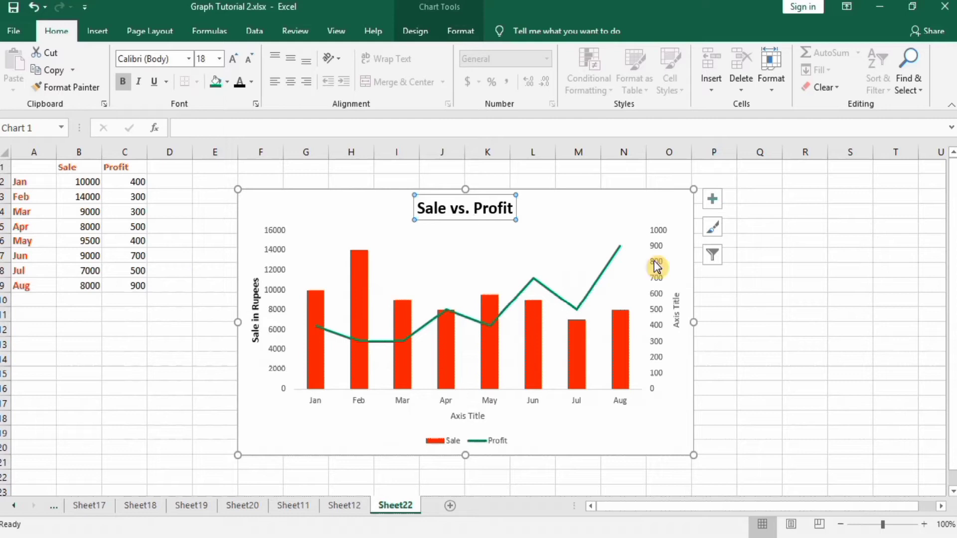
left_click(676, 308)
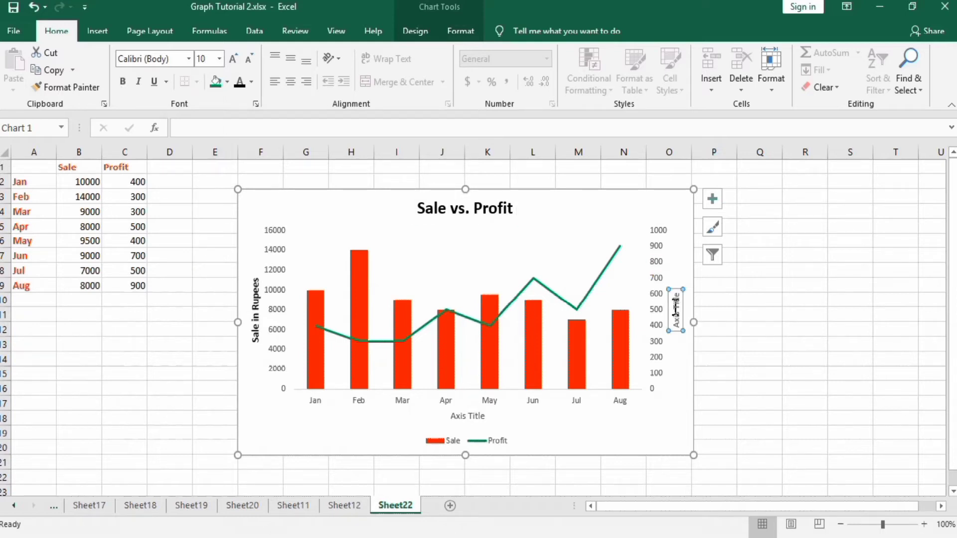
- Title the right axis 'Sale in Rupees' in bold red size 12, and recolour the left axis title red
type("Sale in Rupees")
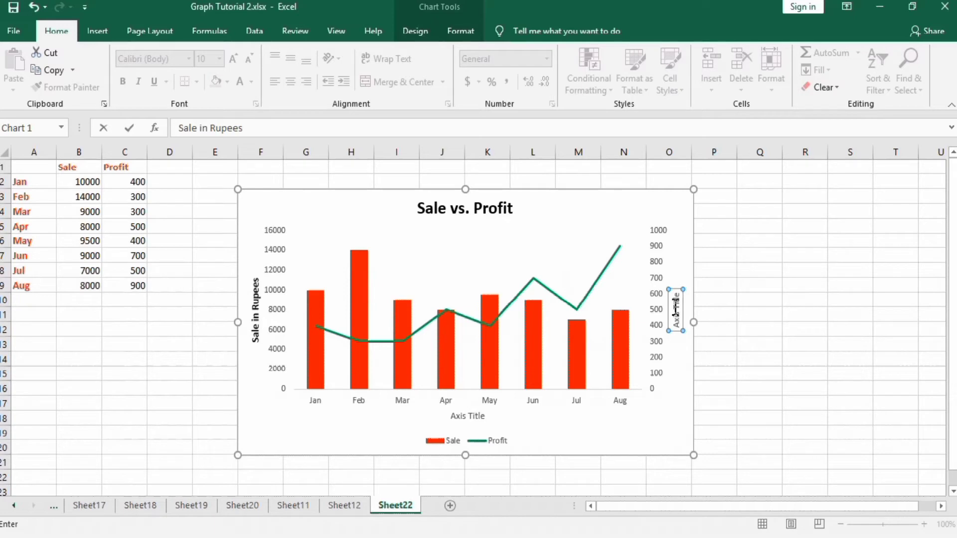
key("Return")
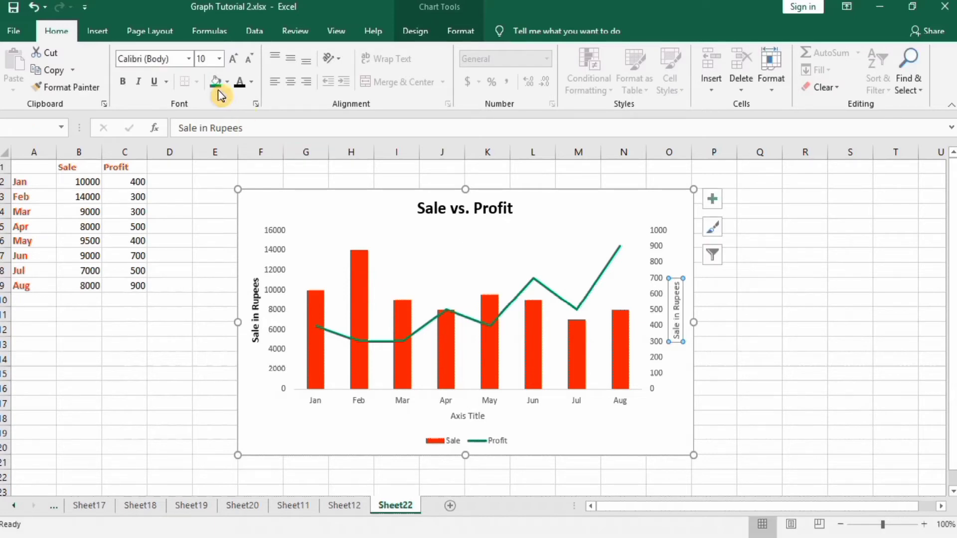
left_click(252, 84)
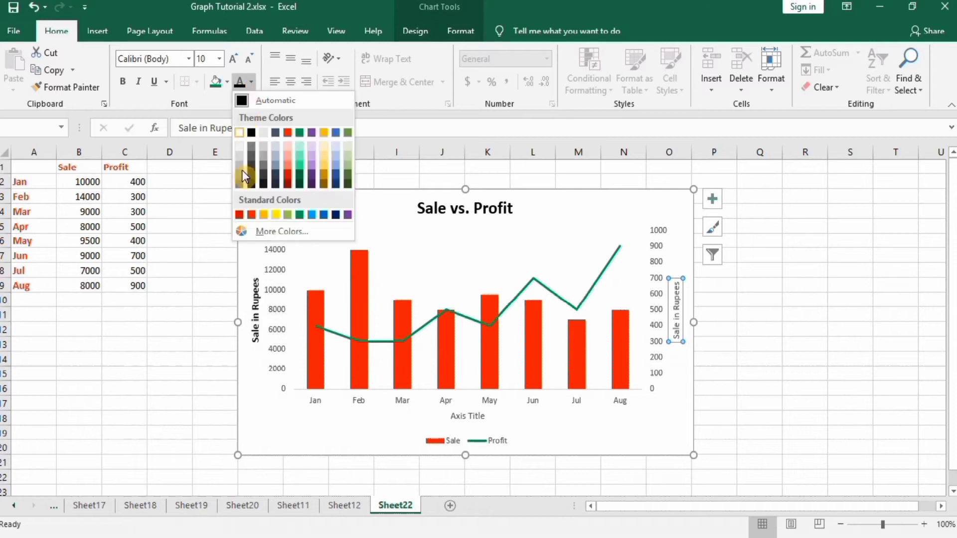
left_click(251, 216)
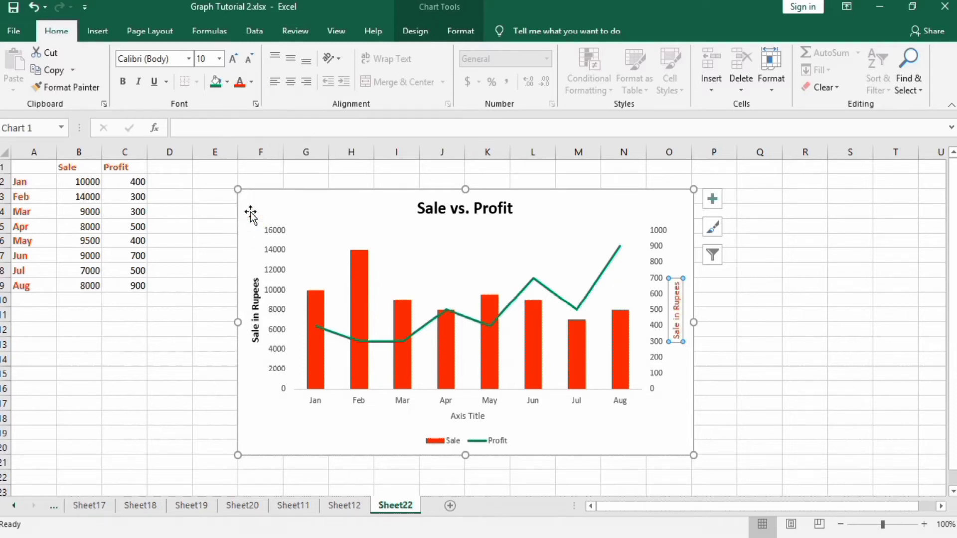
left_click(124, 82)
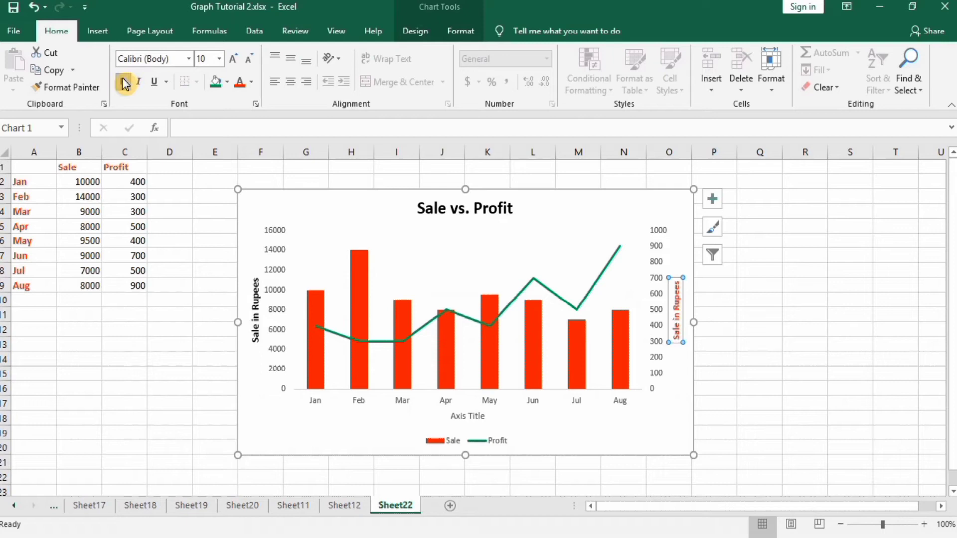
left_click(219, 60)
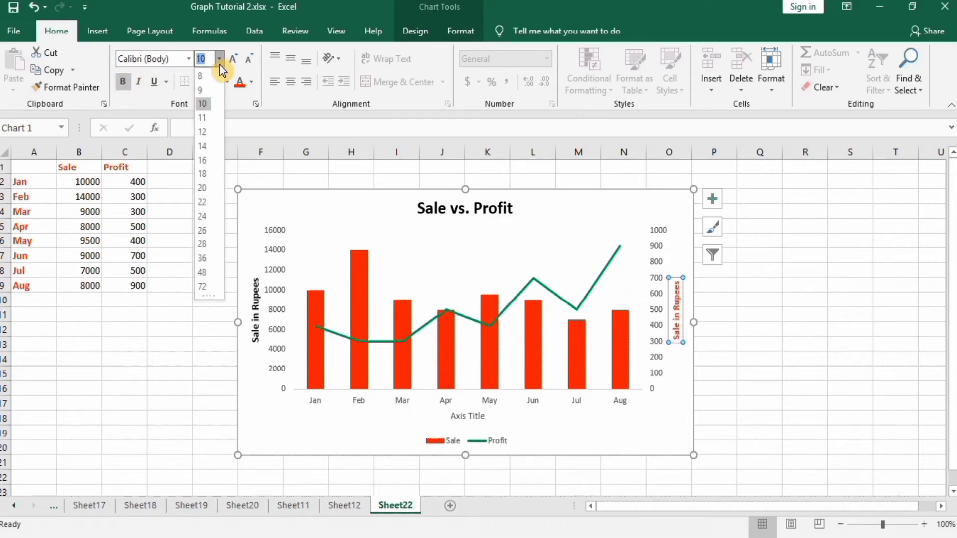
left_click(204, 132)
left_click(253, 294)
left_click(240, 82)
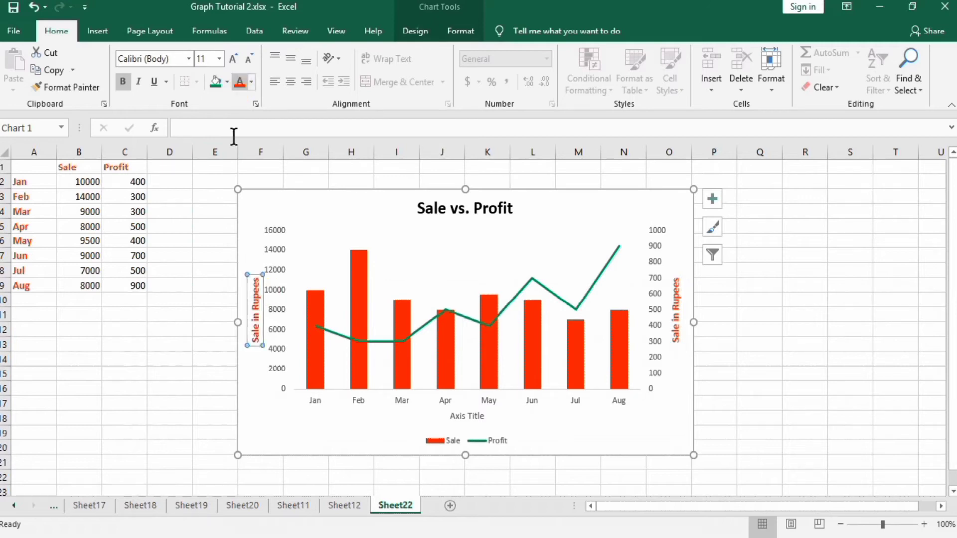
- Rename the horizontal axis title to 'Month' in red, bold, size 12 text
left_click(461, 418)
type("Month")
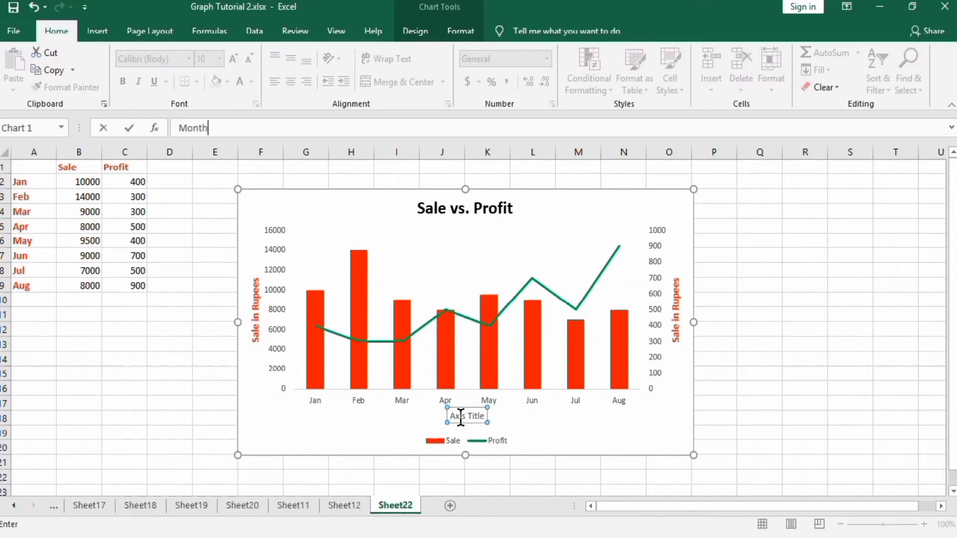
key("Return")
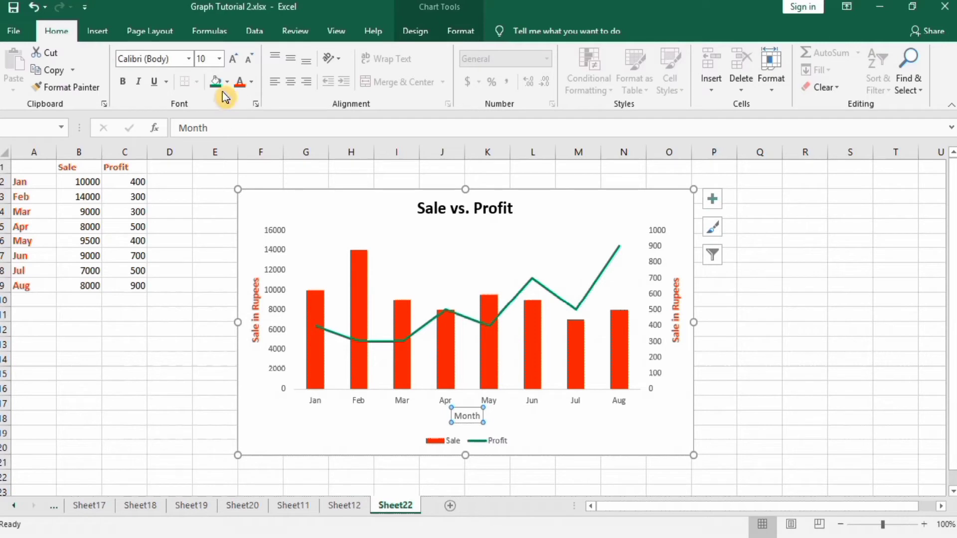
left_click(241, 85)
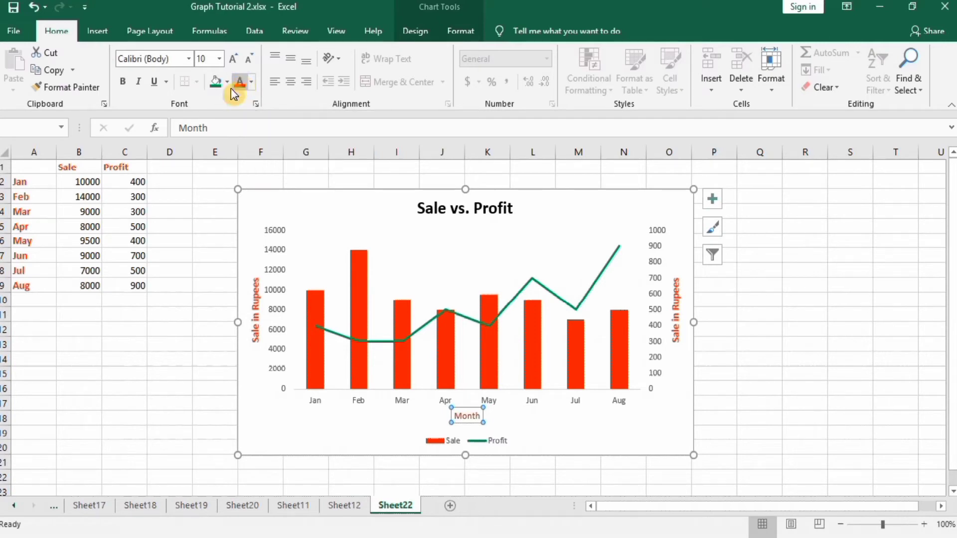
left_click(123, 85)
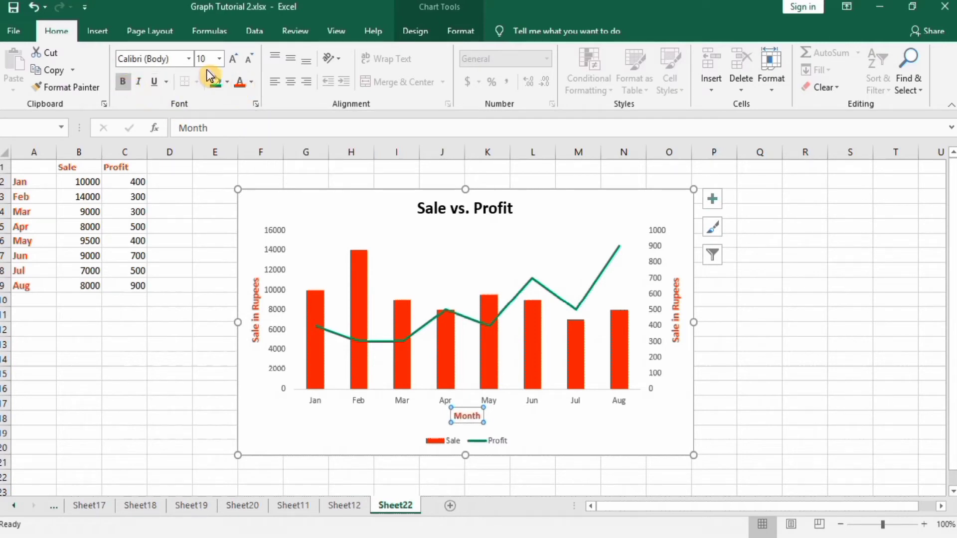
left_click(219, 60)
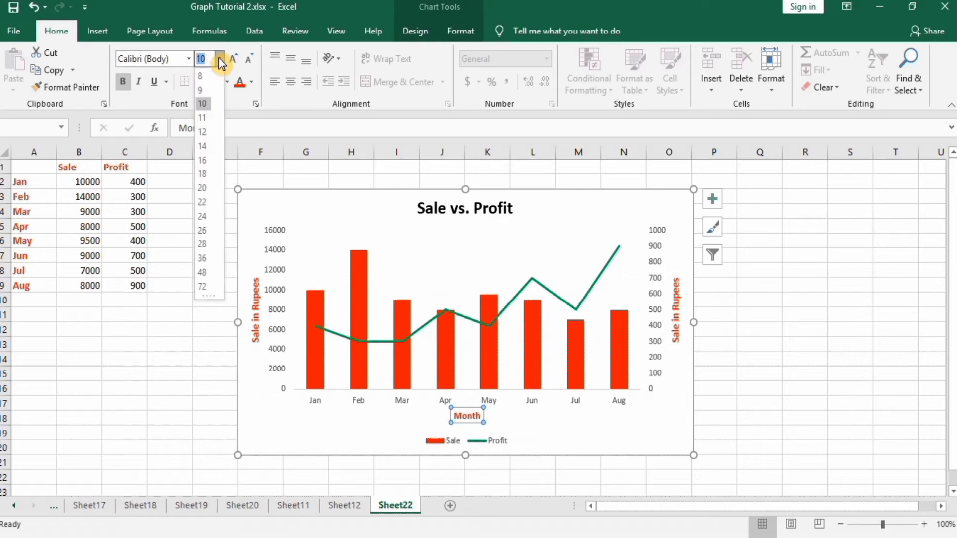
left_click(203, 131)
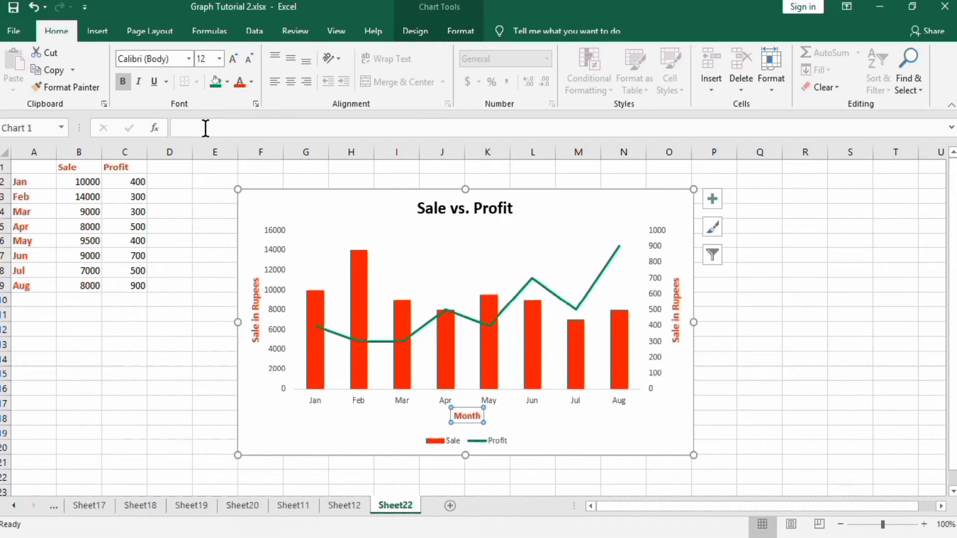
left_click(276, 273)
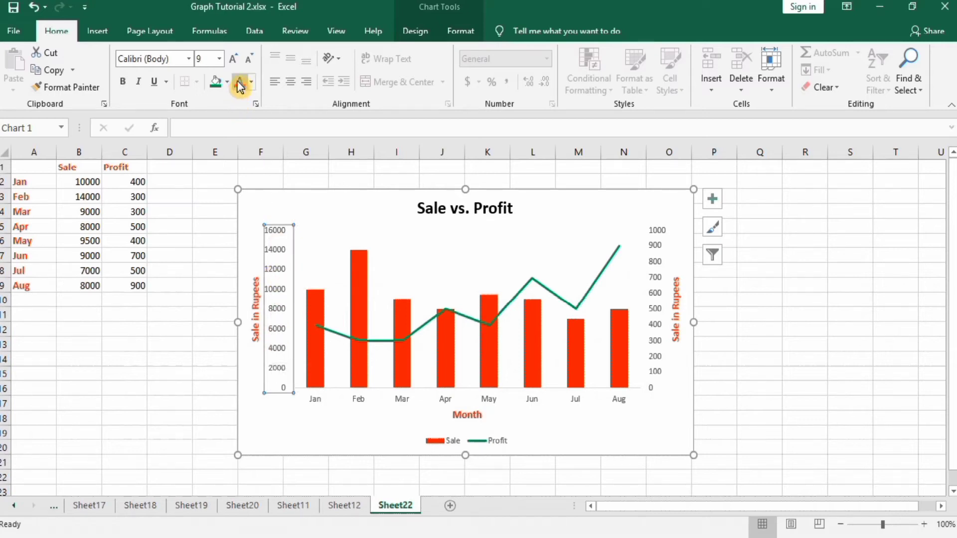
- Make the left axis numbers bold at size 11
left_click(125, 82)
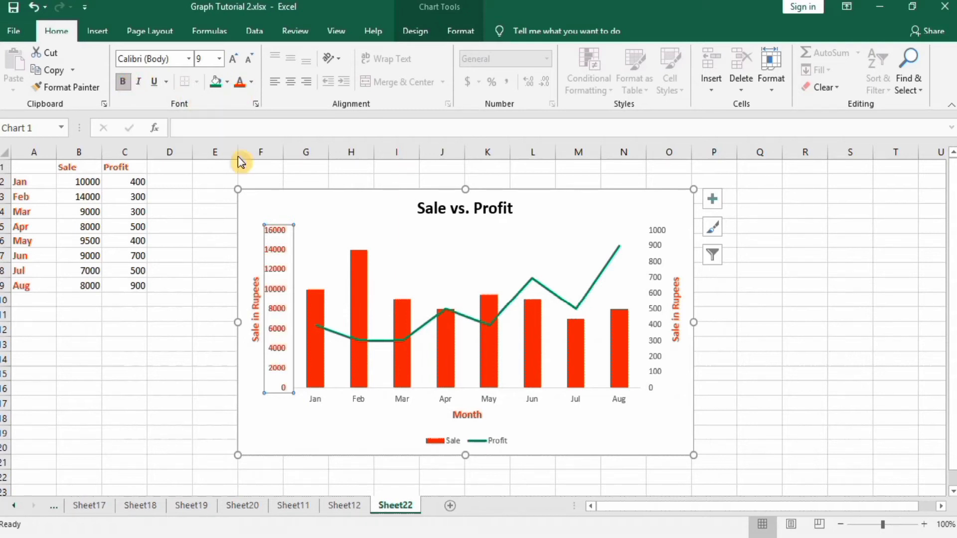
left_click(219, 60)
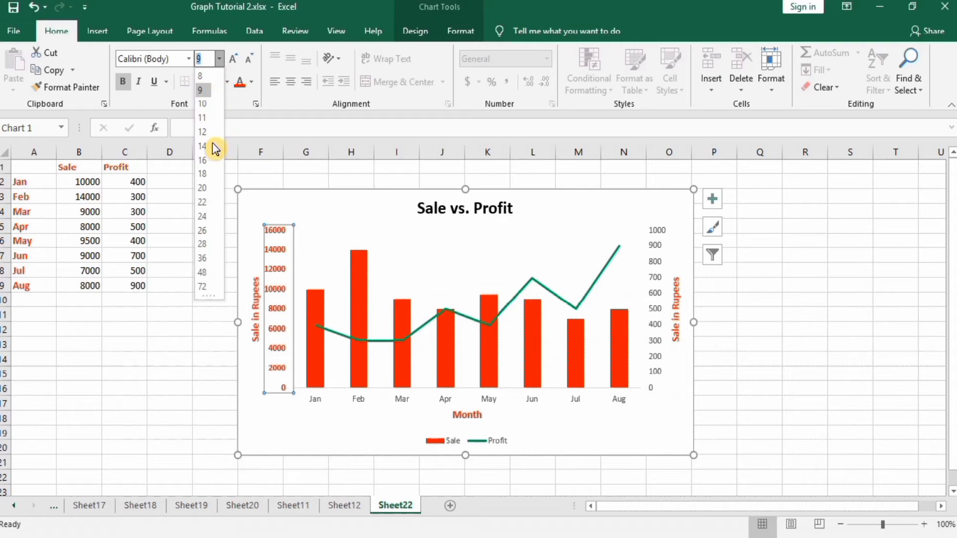
left_click(202, 117)
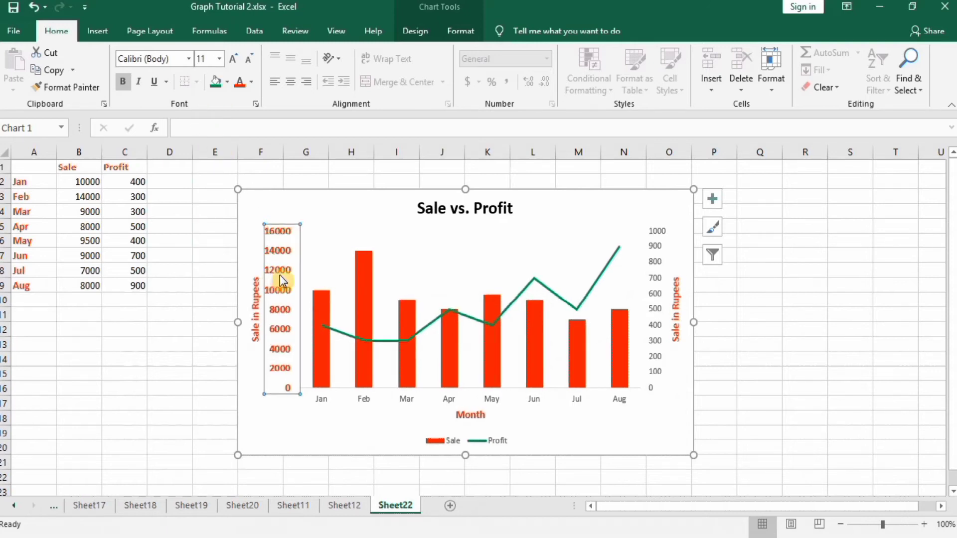
- Set the left axis bounds to minimum 2000 and maximum 14000 with a minor unit of 500
right_click(277, 272)
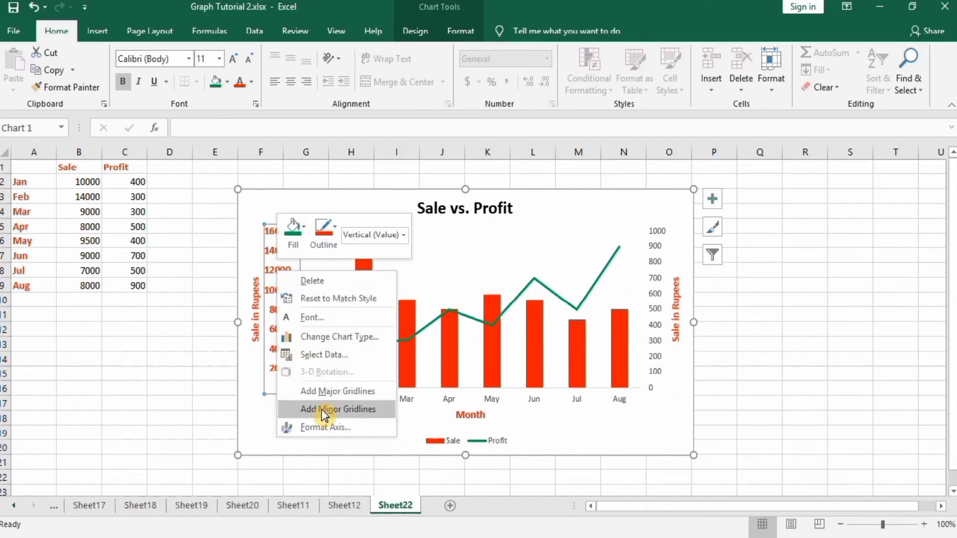
left_click(323, 427)
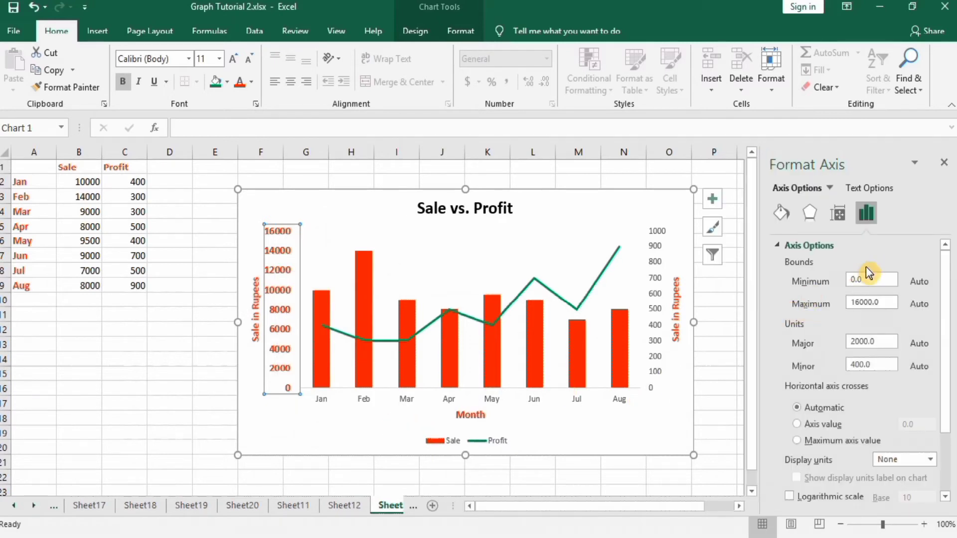
left_click(850, 279)
type("200")
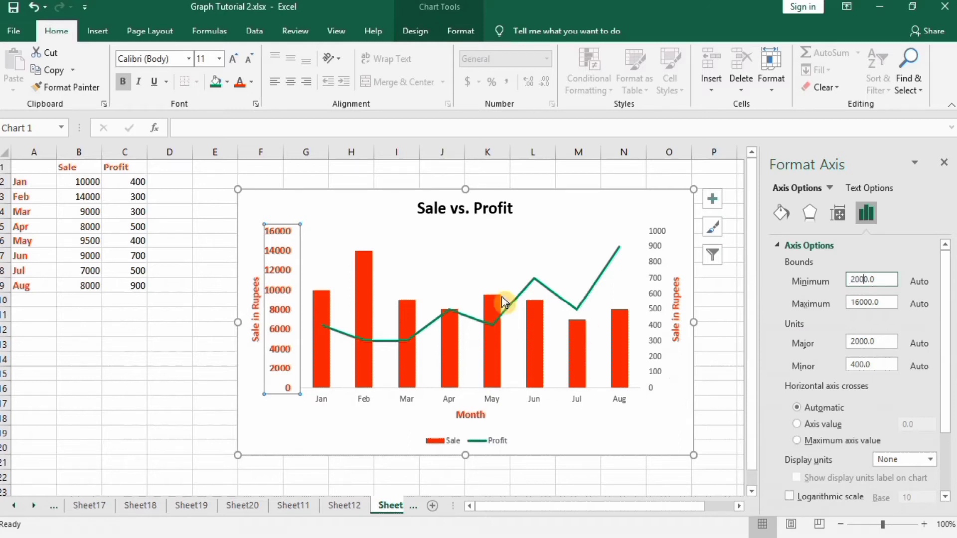
mouse_move(361, 254)
left_click(860, 303)
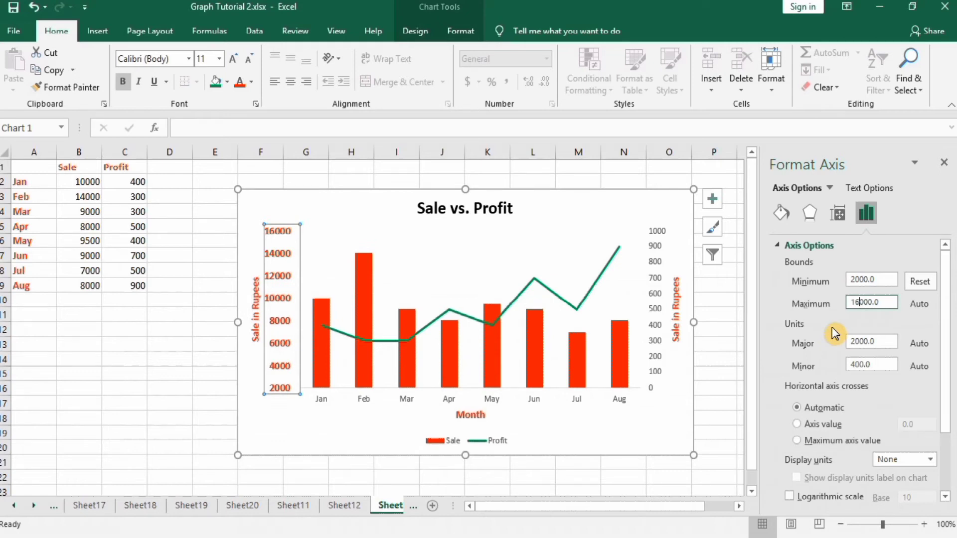
left_click(857, 301)
key("BackSpace")
left_click(855, 367)
key("BackSpace")
type("5")
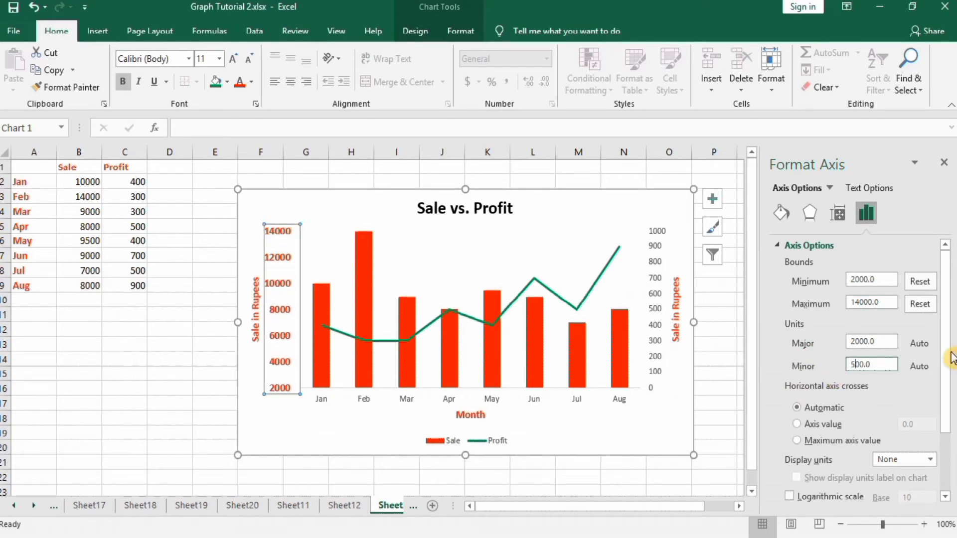
scroll(947, 391, "down", 1)
scroll(947, 391, "down", 2)
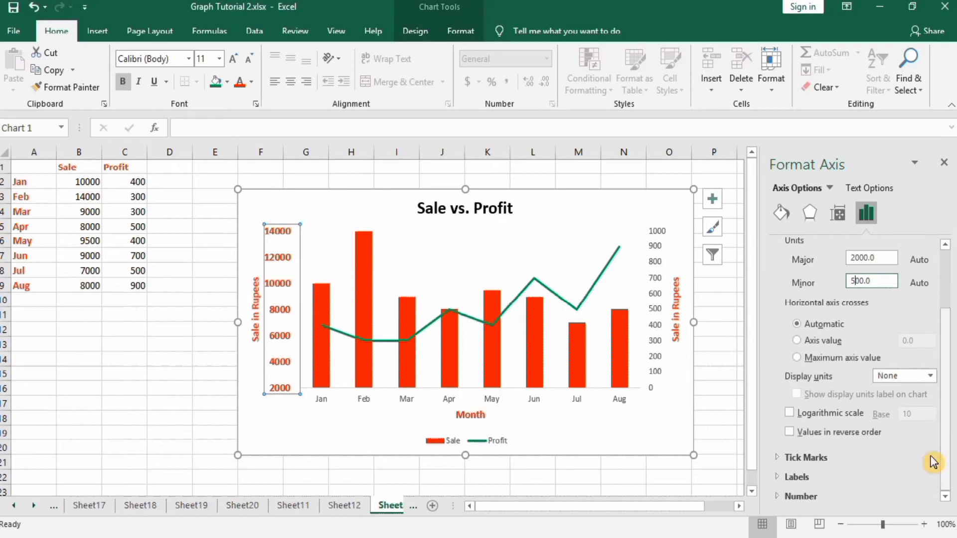
- Set the left axis major and minor tick marks to Outside
left_click(864, 461)
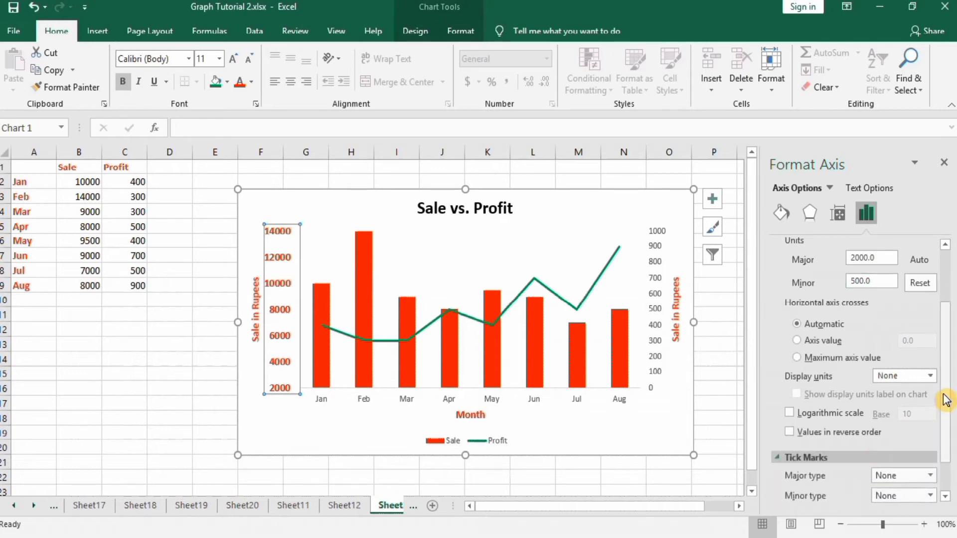
left_click_drag(946, 398, 950, 427)
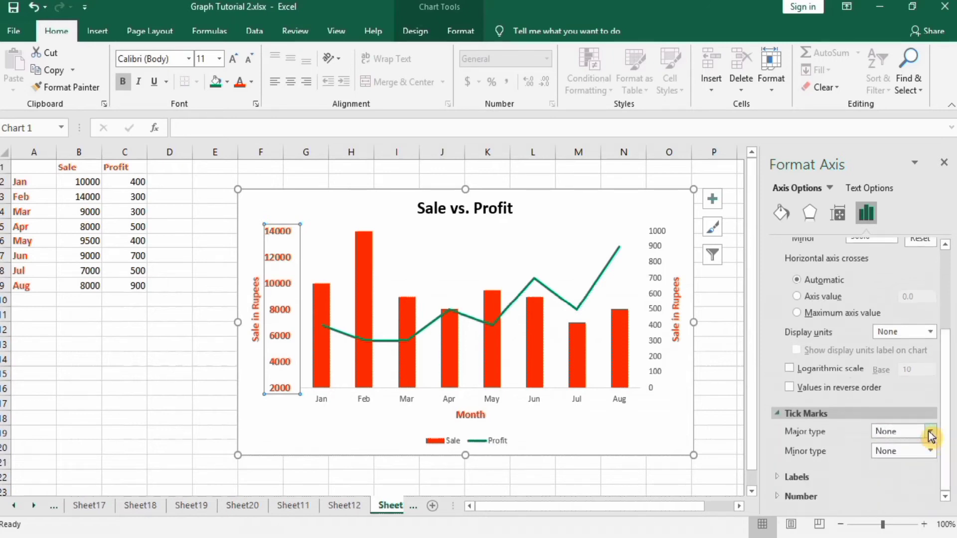
left_click(929, 432)
left_click(913, 473)
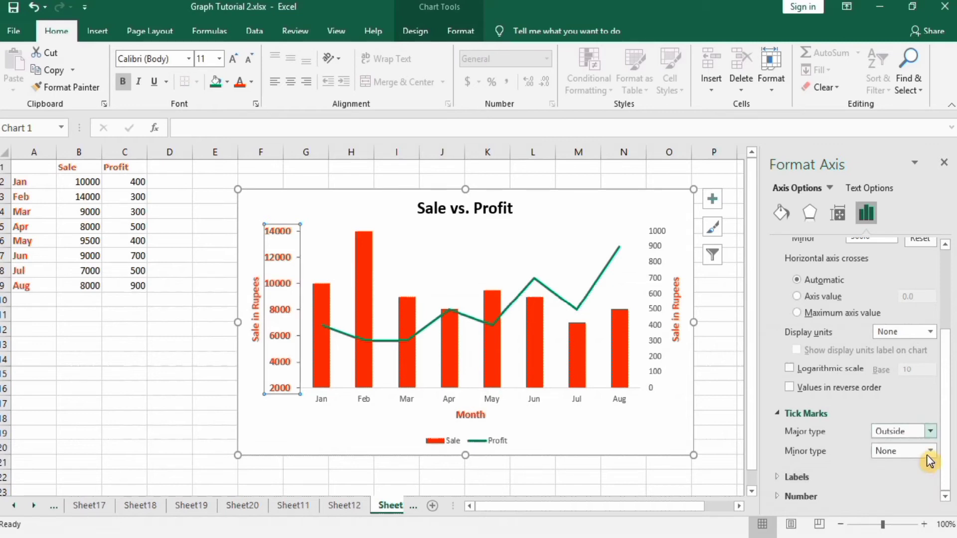
left_click(929, 452)
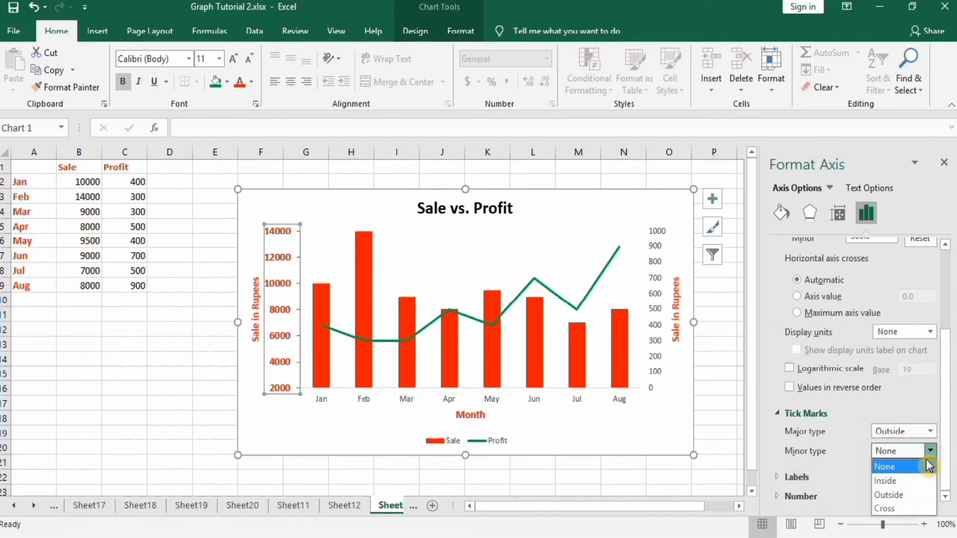
left_click(909, 494)
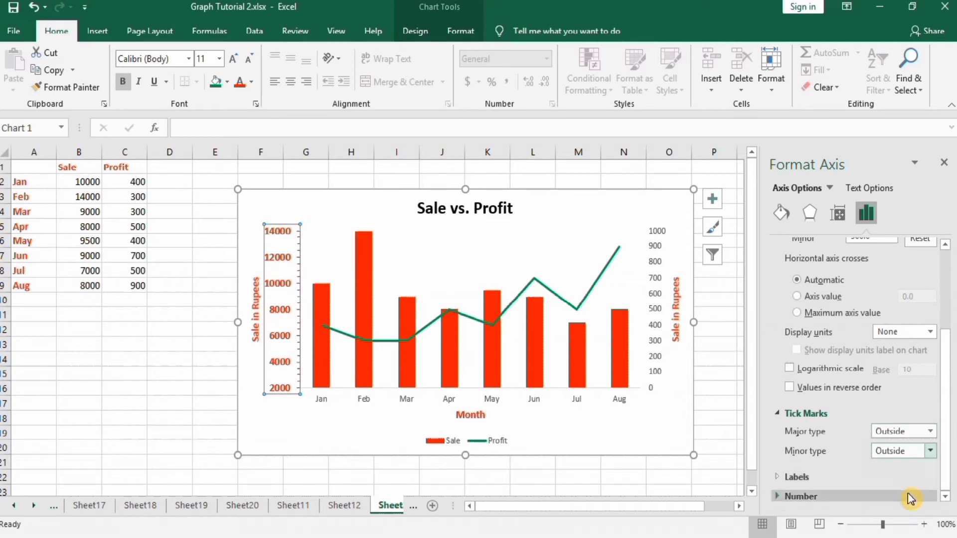
- Give the left axis a solid 1.5 pt blue line
left_click(779, 215)
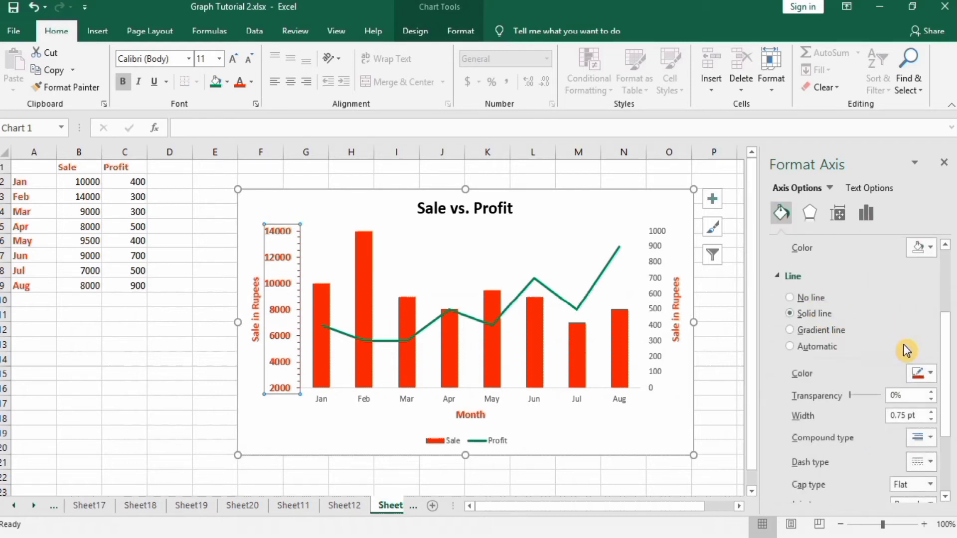
left_click(930, 412)
left_click(931, 411)
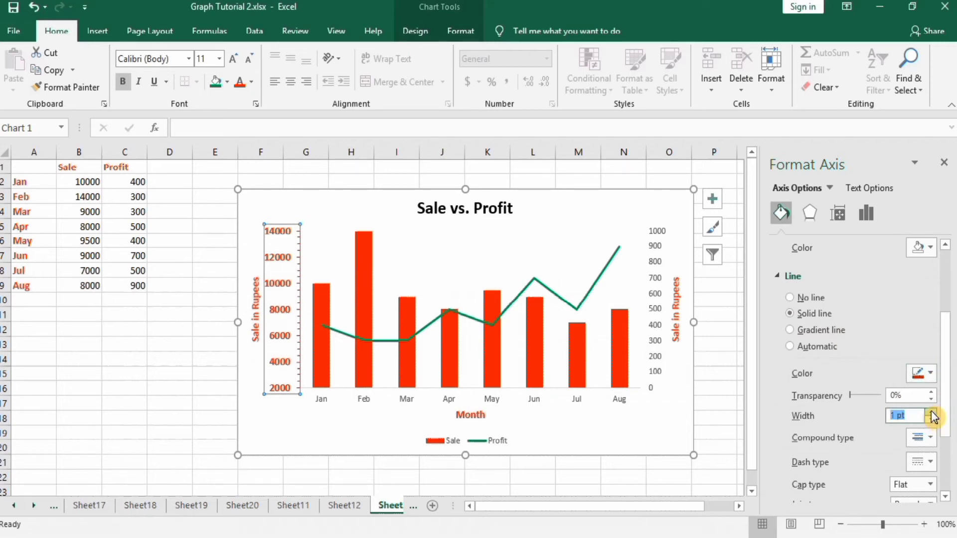
left_click(931, 412)
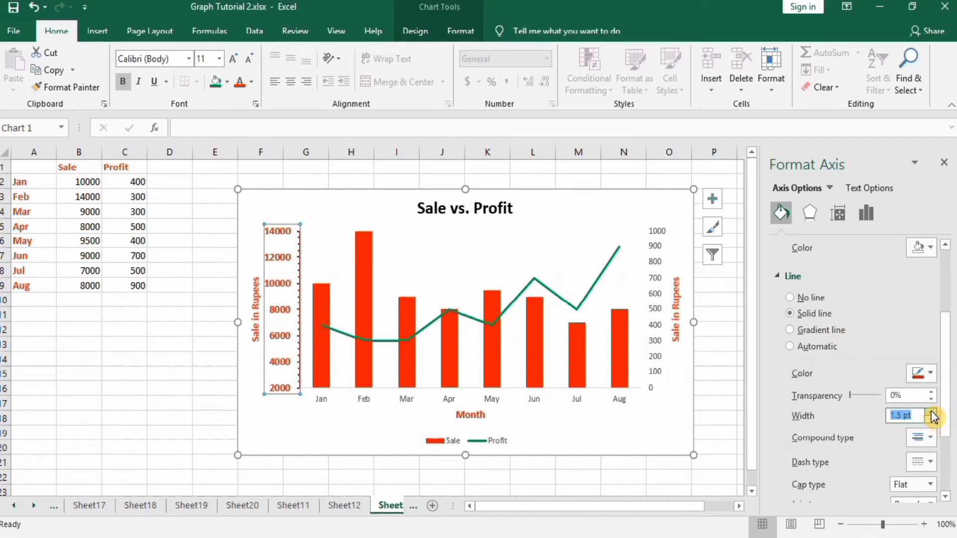
left_click(931, 374)
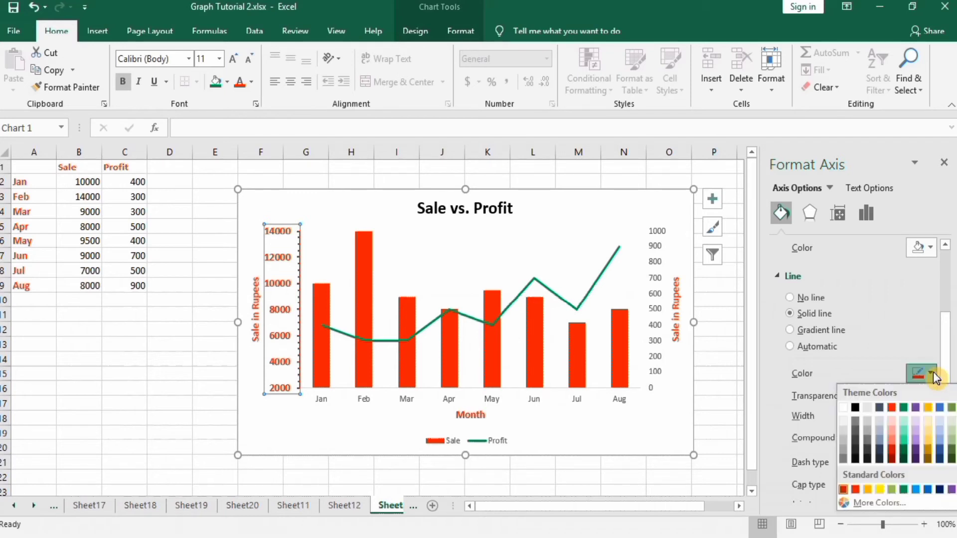
left_click(927, 489)
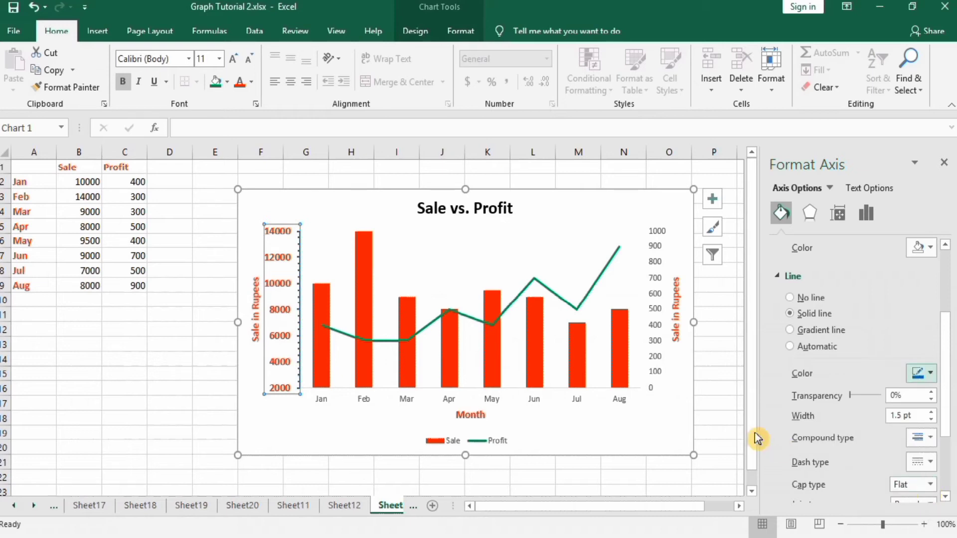
left_click(429, 403)
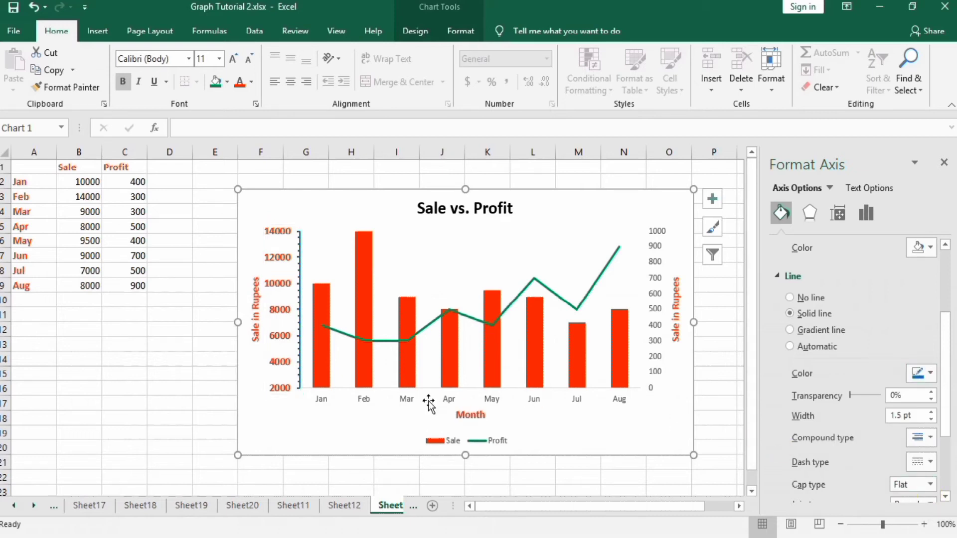
- Make the month axis labels bold at size 11
left_click(403, 401)
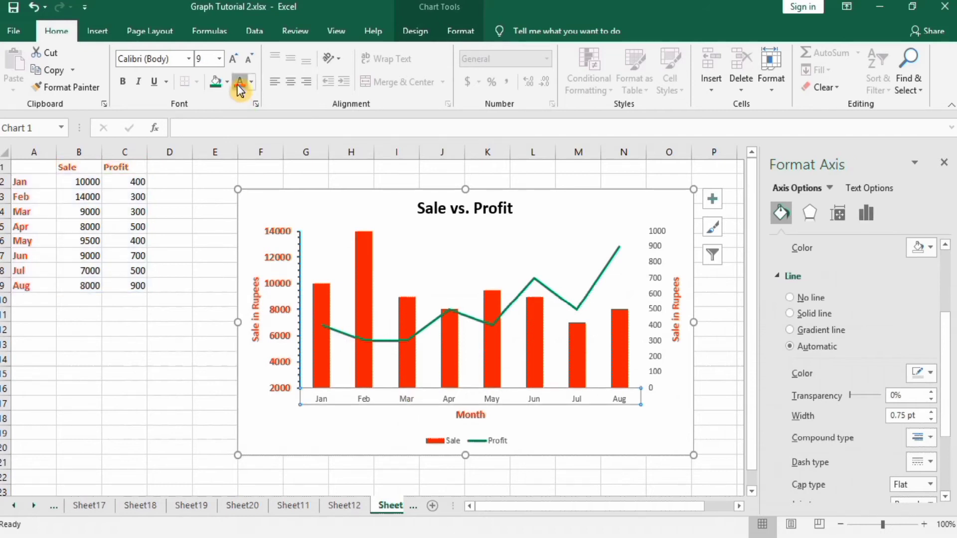
left_click(219, 59)
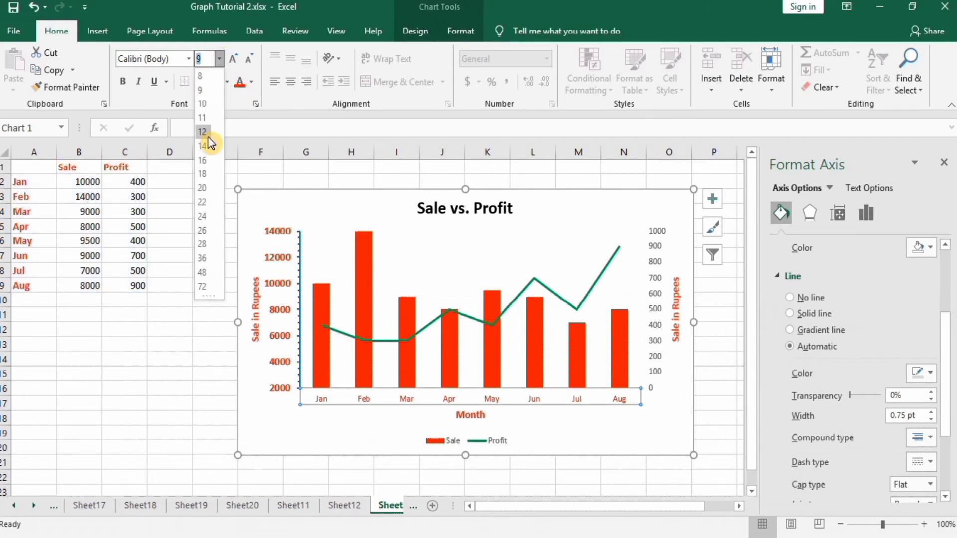
left_click(206, 131)
left_click(124, 83)
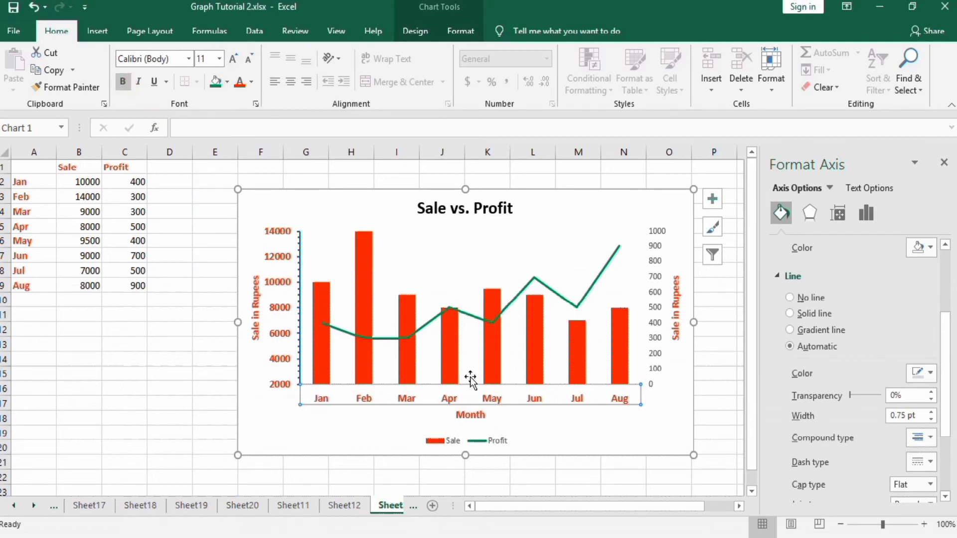
- Give the month axis a solid blue 1.5 pt line
left_click(788, 313)
left_click(931, 412)
left_click(931, 412)
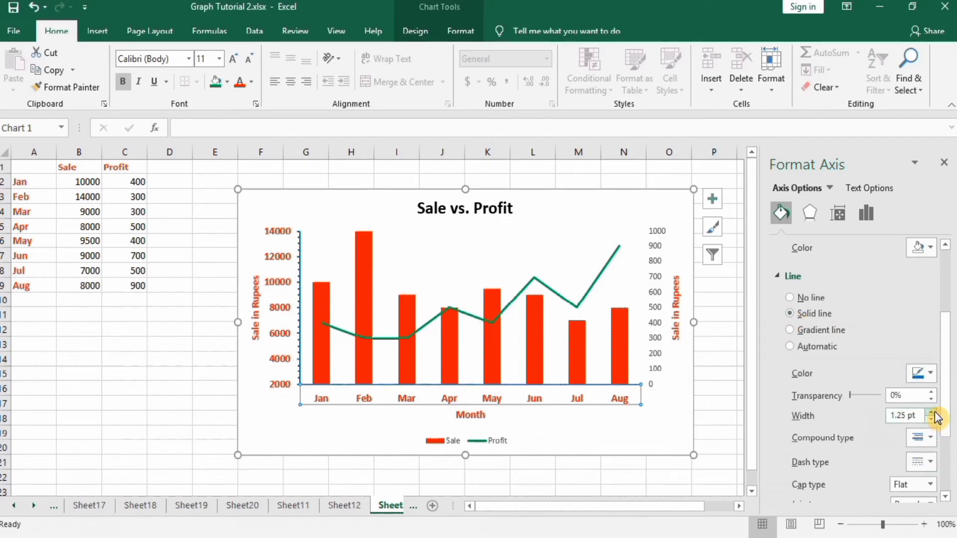
left_click(931, 413)
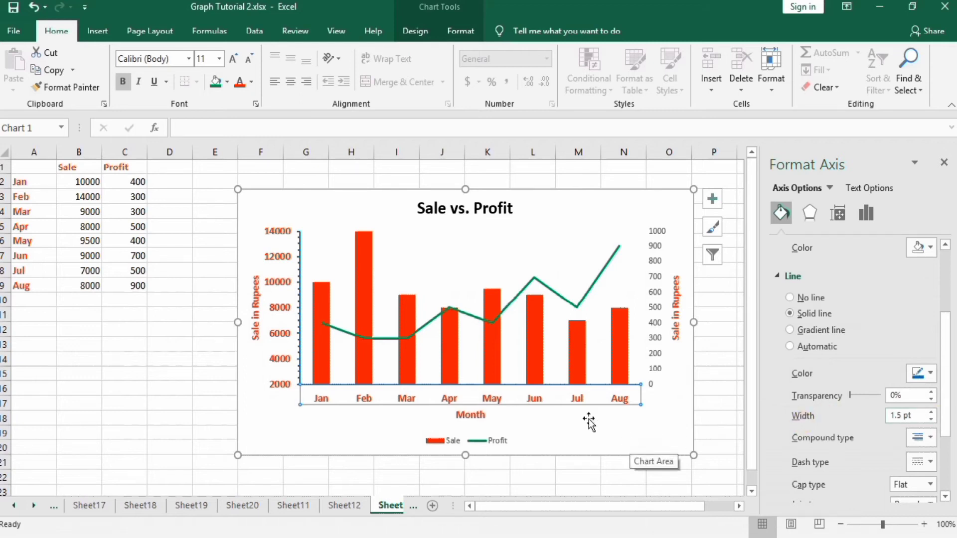
left_click(655, 320)
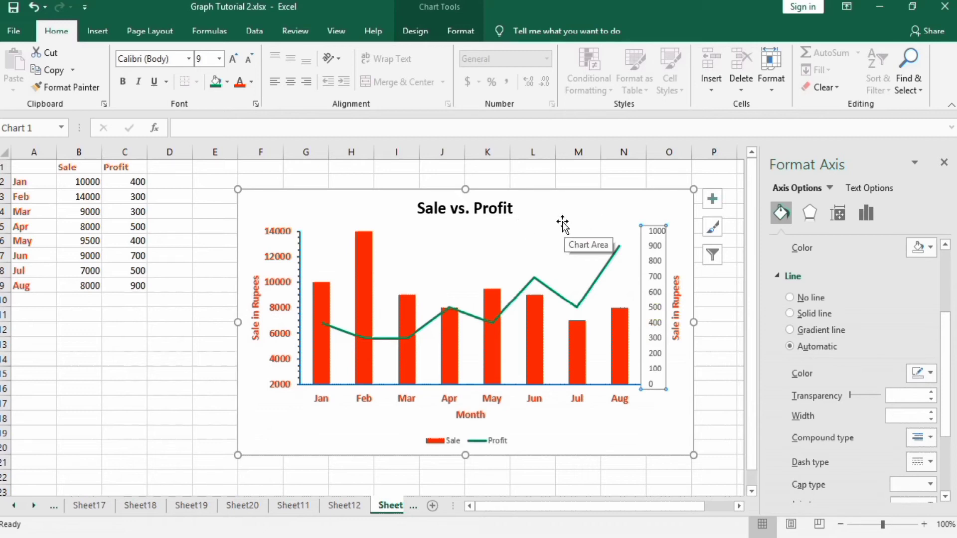
- Set the secondary axis bounds to minimum 100 and maximum 1000
left_click(661, 249)
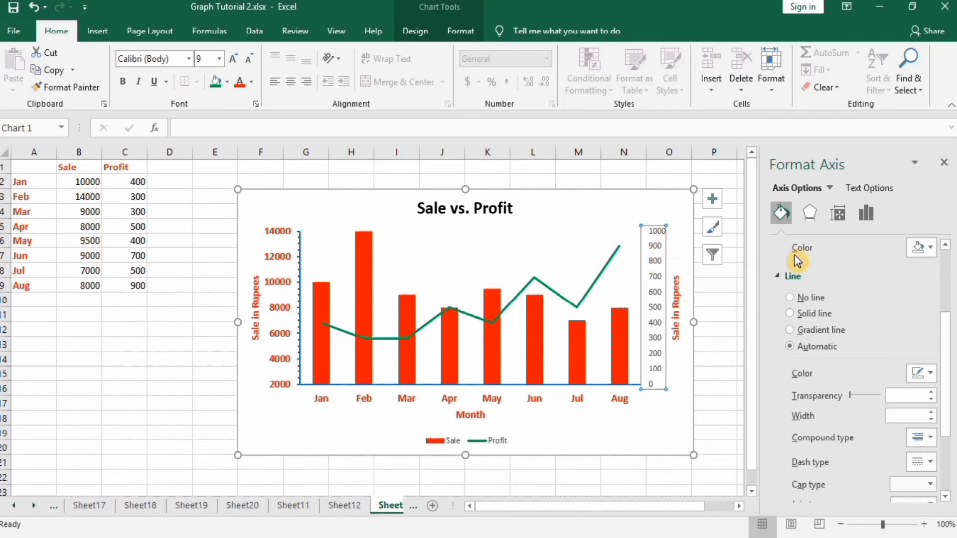
left_click(866, 215)
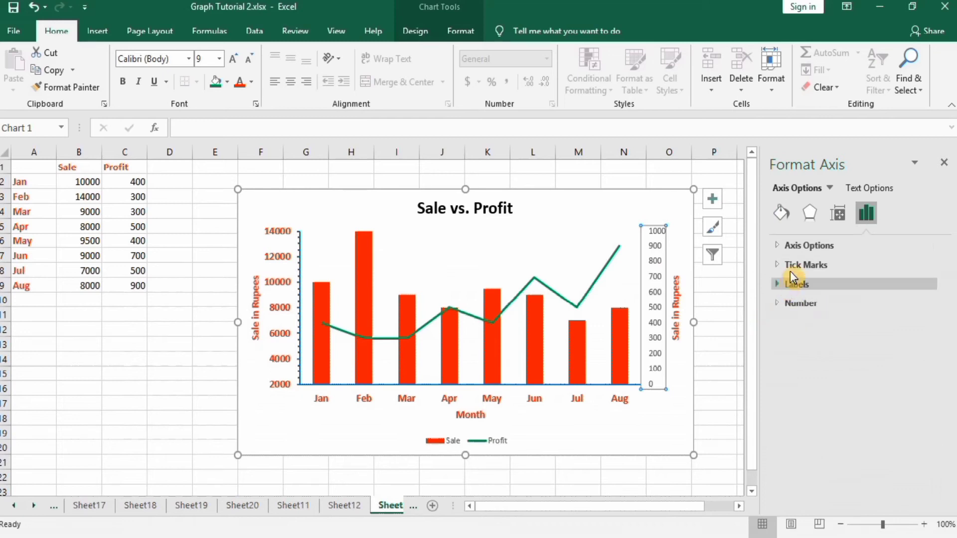
left_click(799, 244)
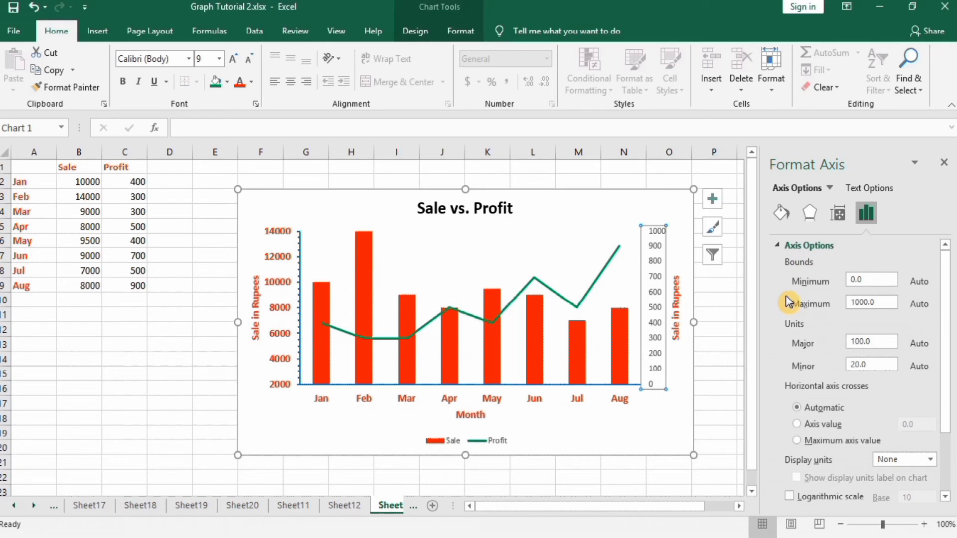
left_click(852, 281)
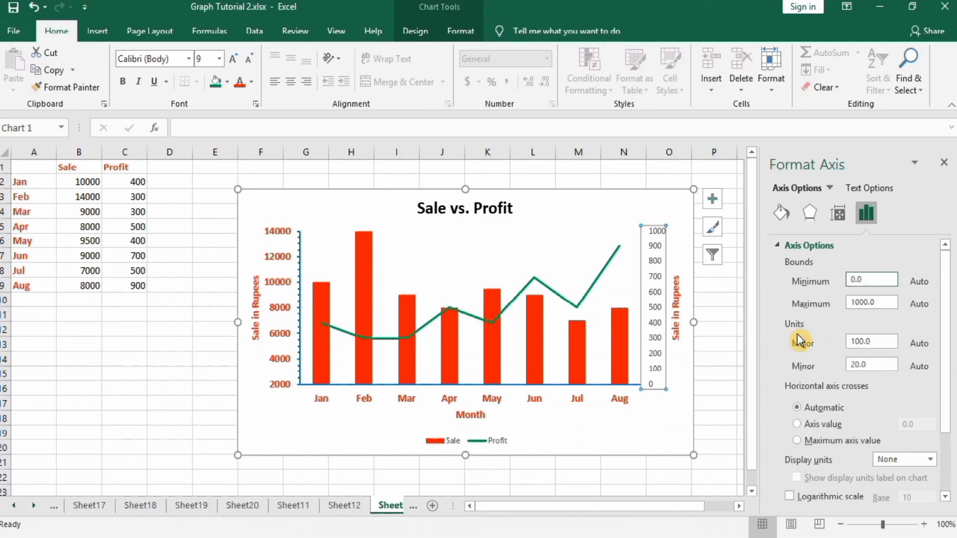
type("10")
left_click(860, 303)
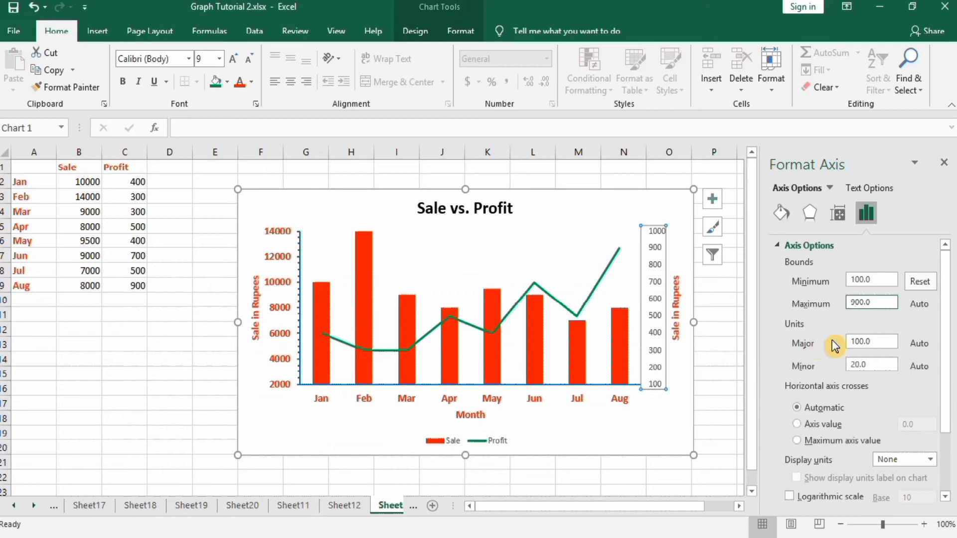
left_click(853, 341)
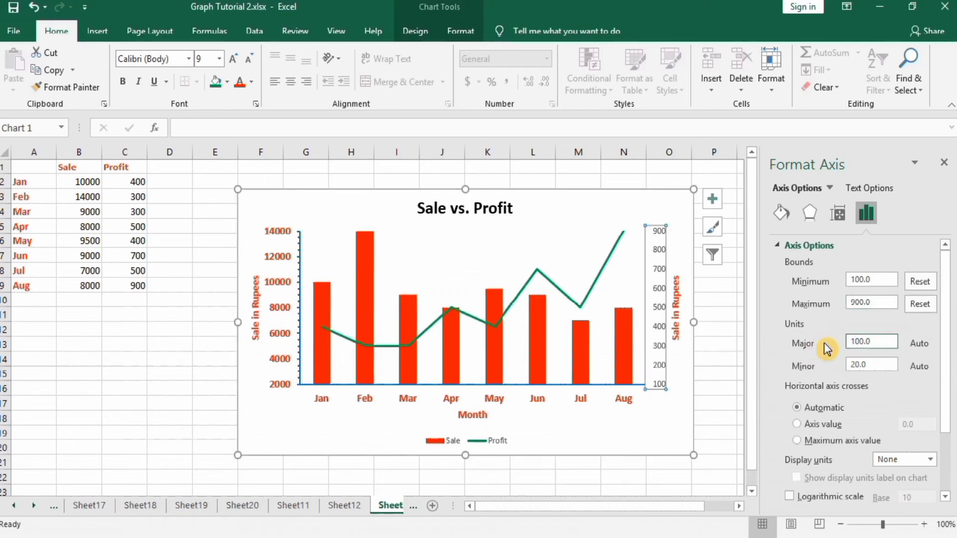
left_click(855, 303)
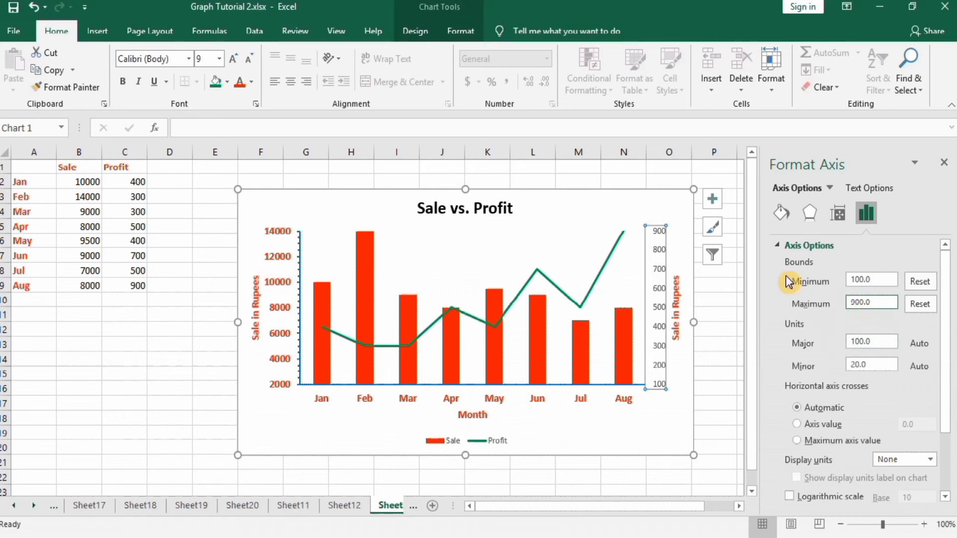
key("BackSpace")
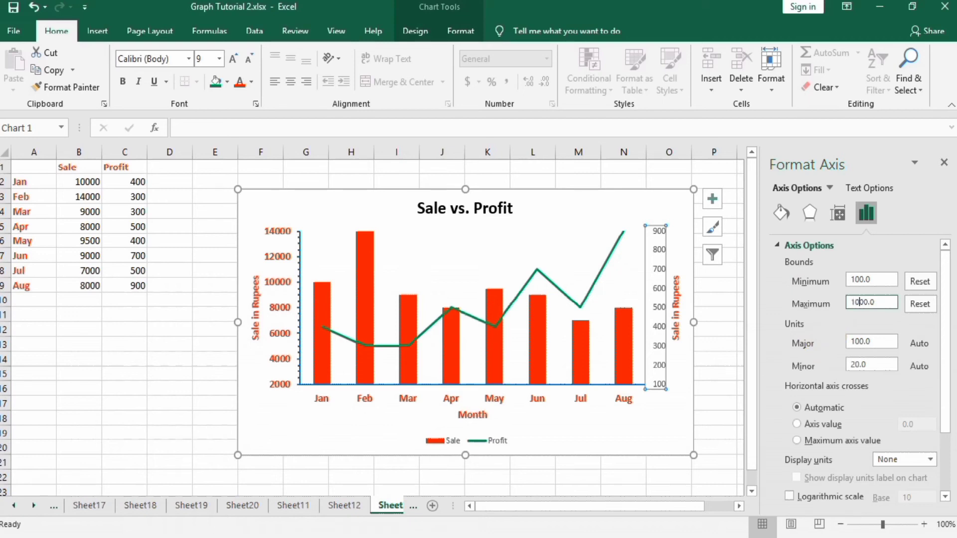
left_click(855, 342)
- Set the secondary axis major unit to 200 and minor unit to 40
key("BackSpace")
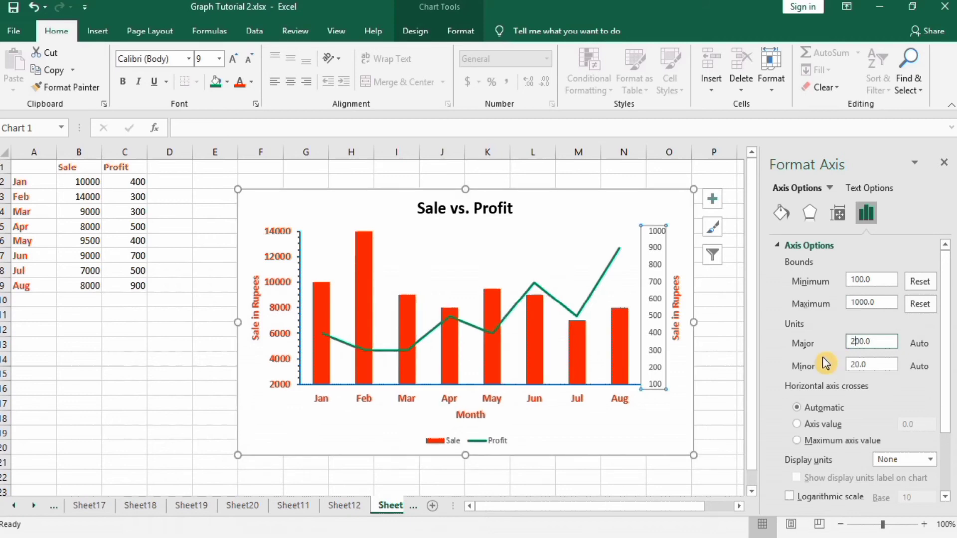
left_click(857, 363)
key("BackSpace")
type("4")
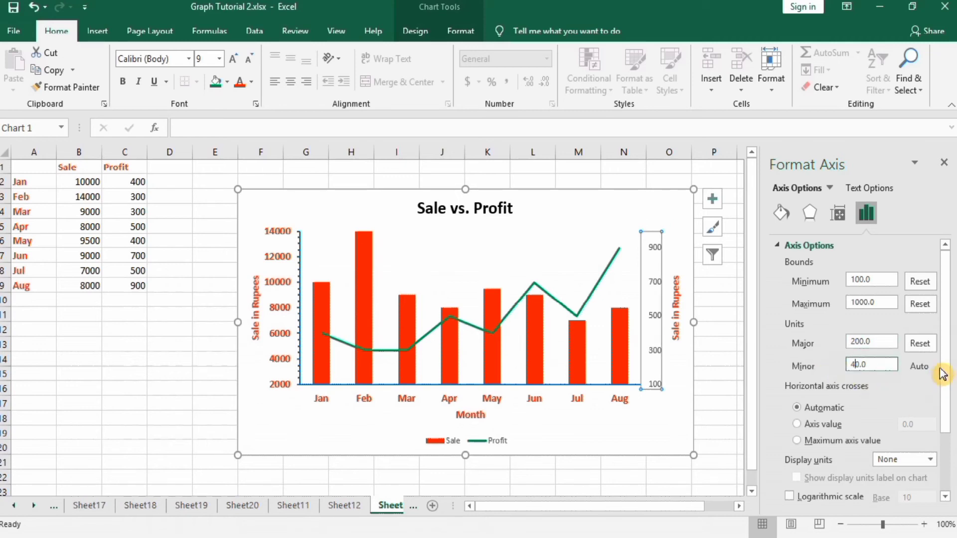
- Set both major and minor tick marks on the secondary axis to Outside
mouse_move(947, 371)
left_mouse_down()
mouse_move(948, 418)
mouse_move(949, 377)
left_mouse_up()
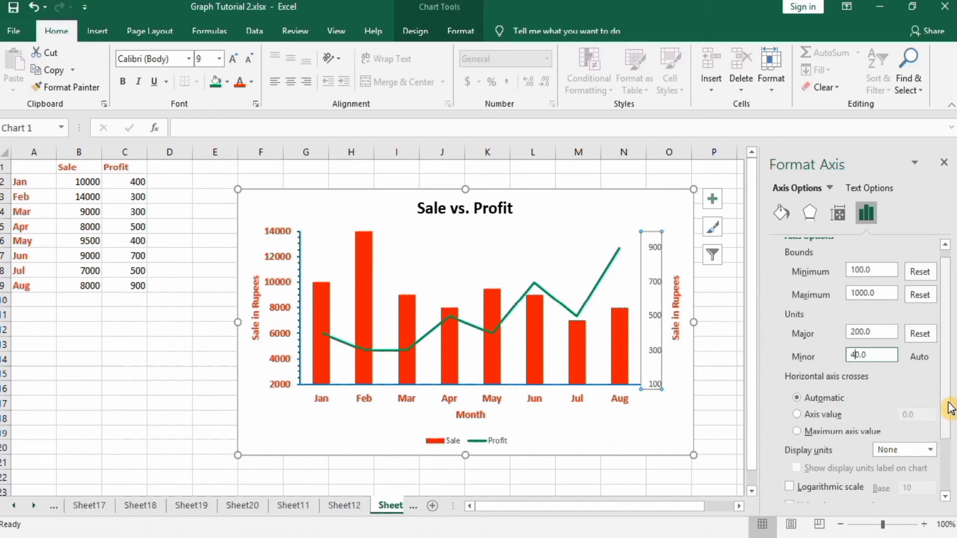
left_click_drag(949, 408, 949, 452)
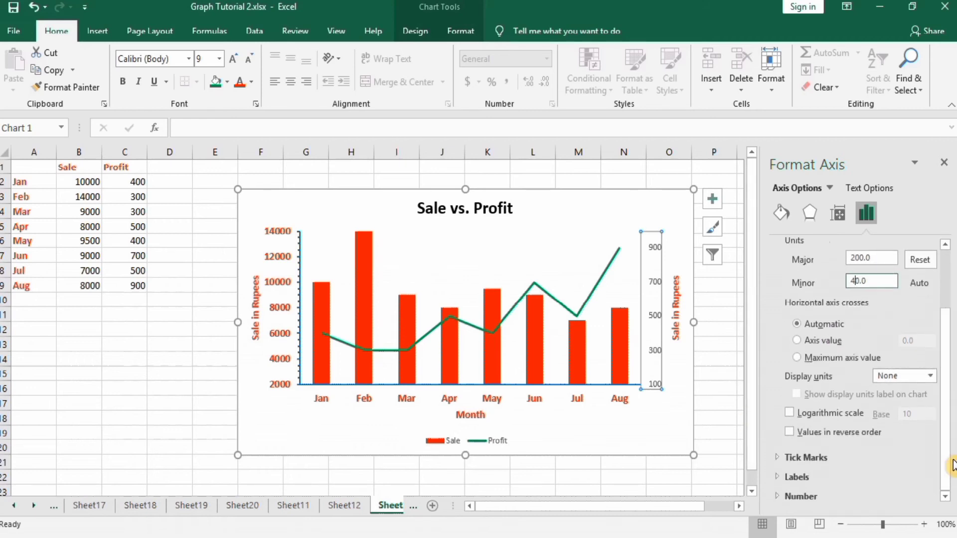
left_click(888, 456)
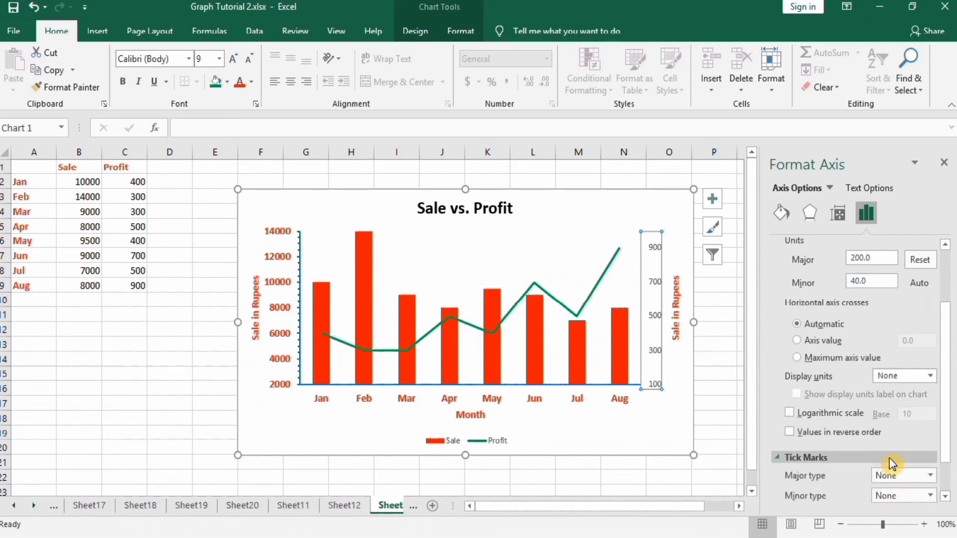
left_click(931, 476)
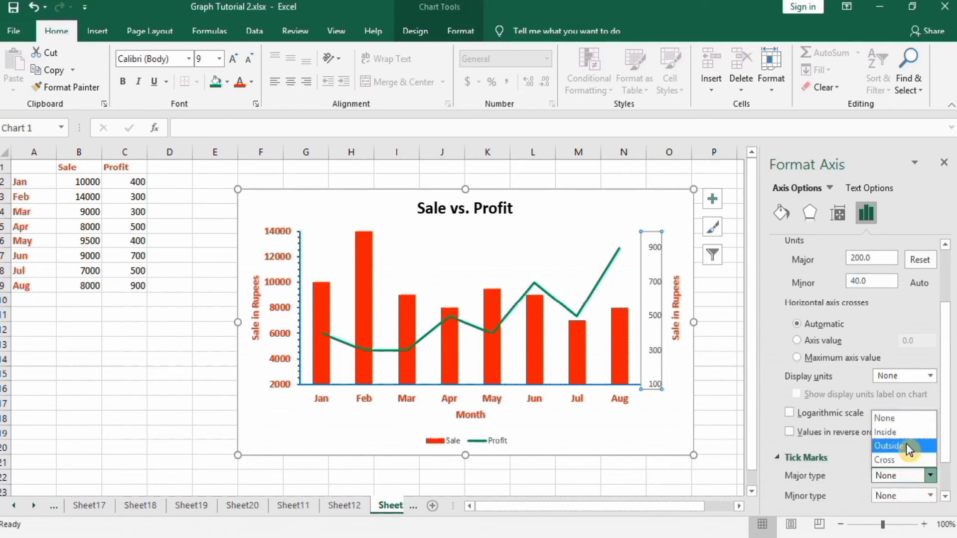
left_click(905, 444)
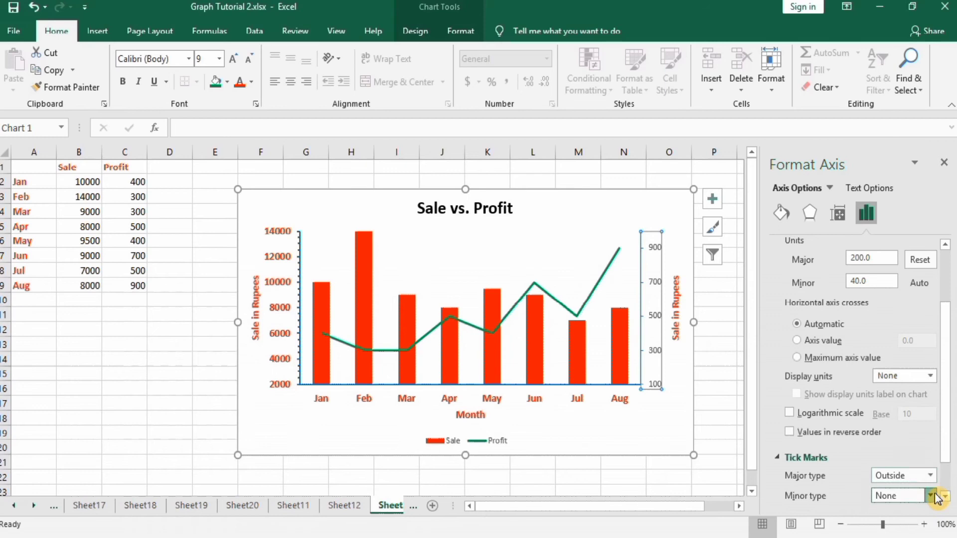
left_click(930, 496)
left_click(910, 466)
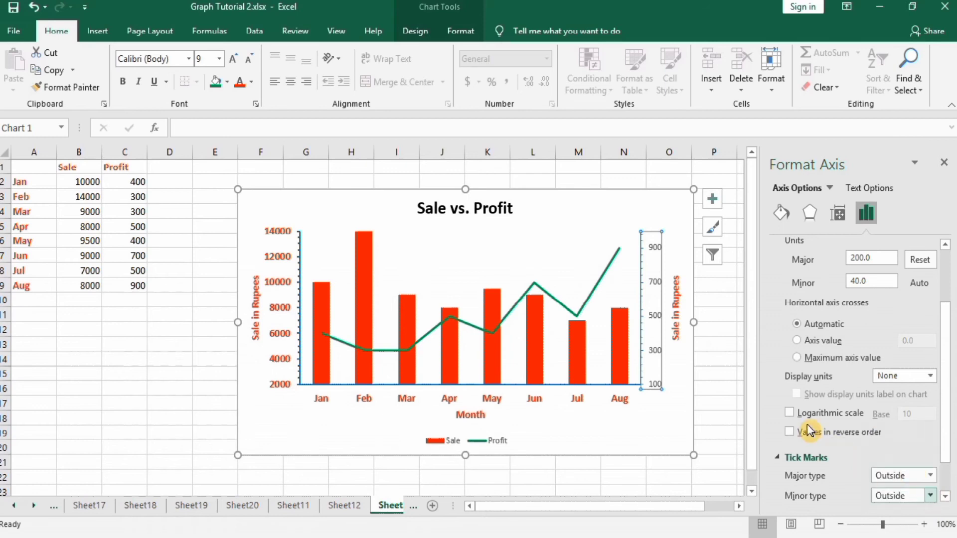
left_click(718, 358)
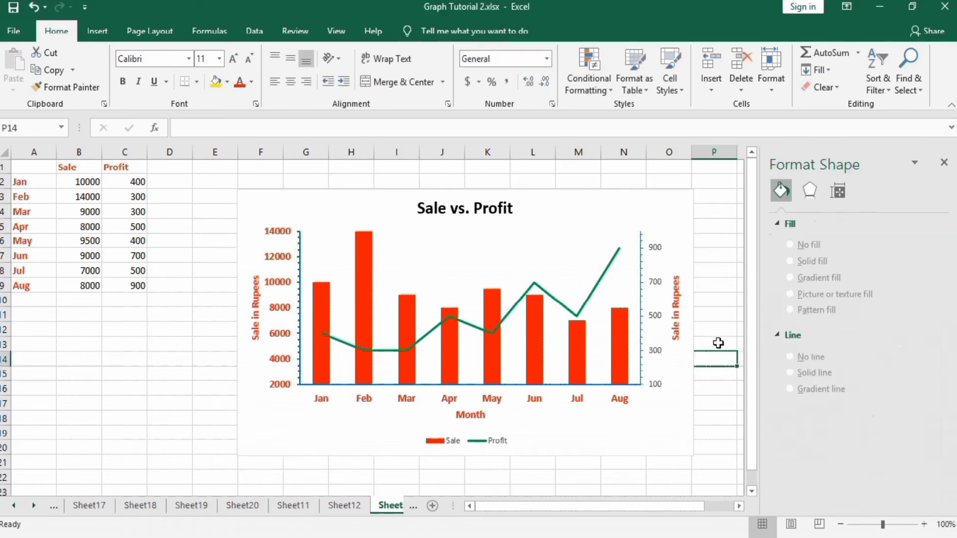
- Thicken the secondary axis line to 1.5 pt
left_click(646, 252)
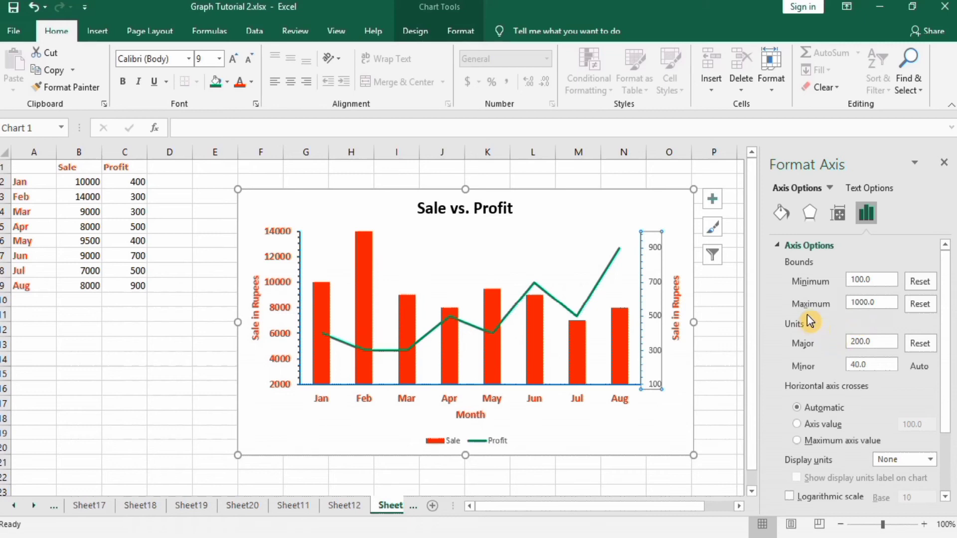
left_click(780, 211)
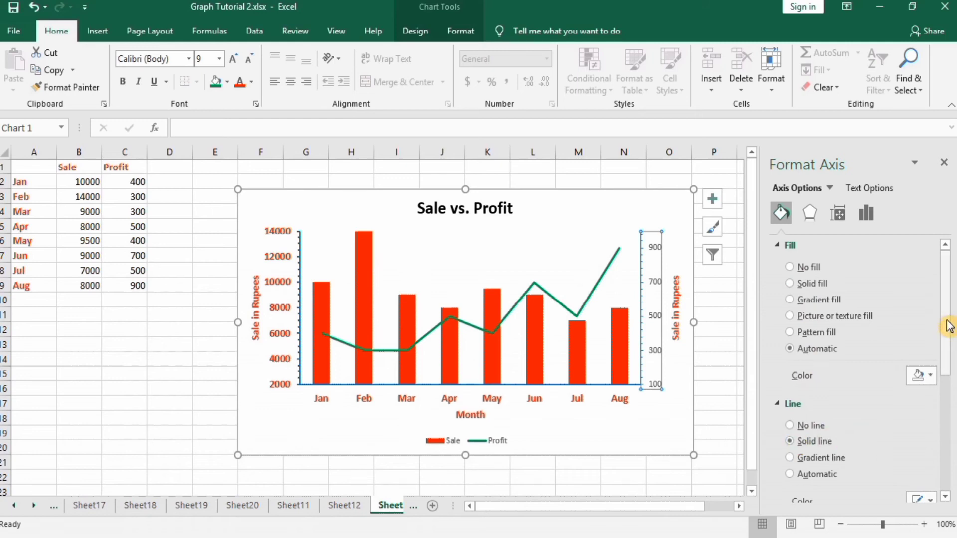
scroll(946, 349, "down", 5)
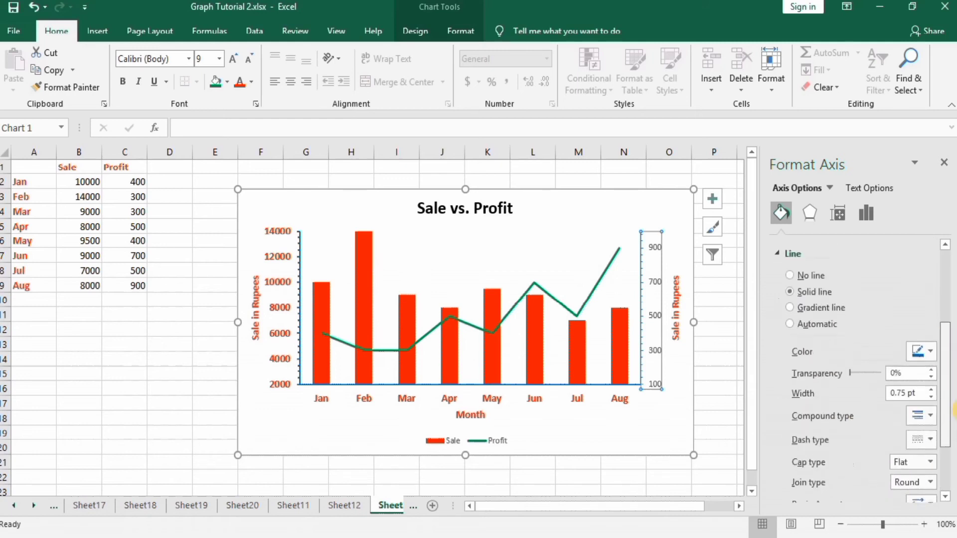
left_click(930, 354)
left_click(930, 355)
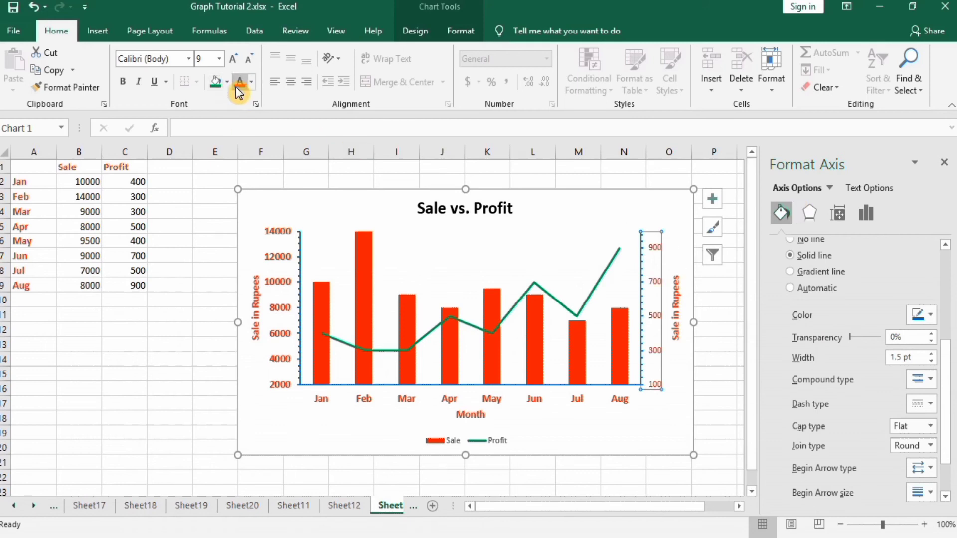
- Make the Profit axis labels bold at font size 12
left_click(125, 80)
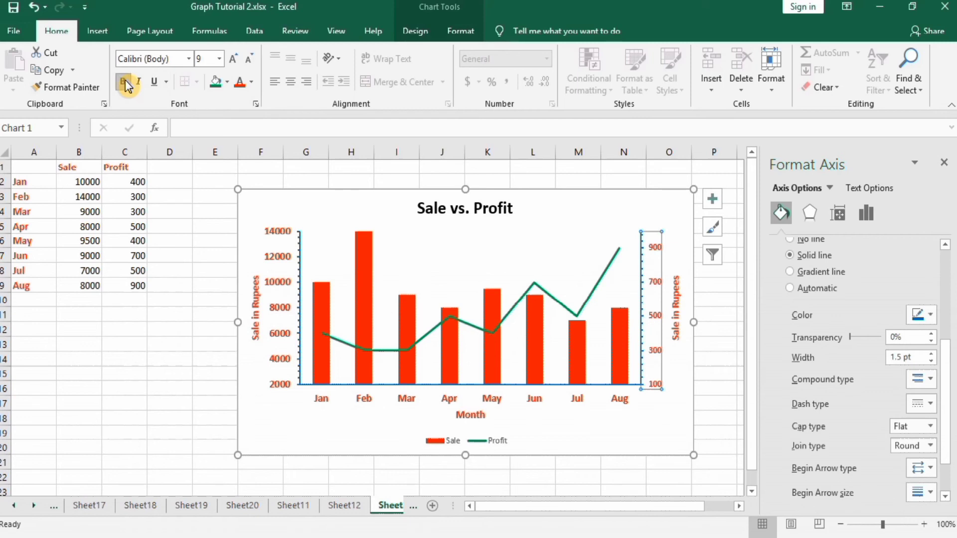
left_click(219, 58)
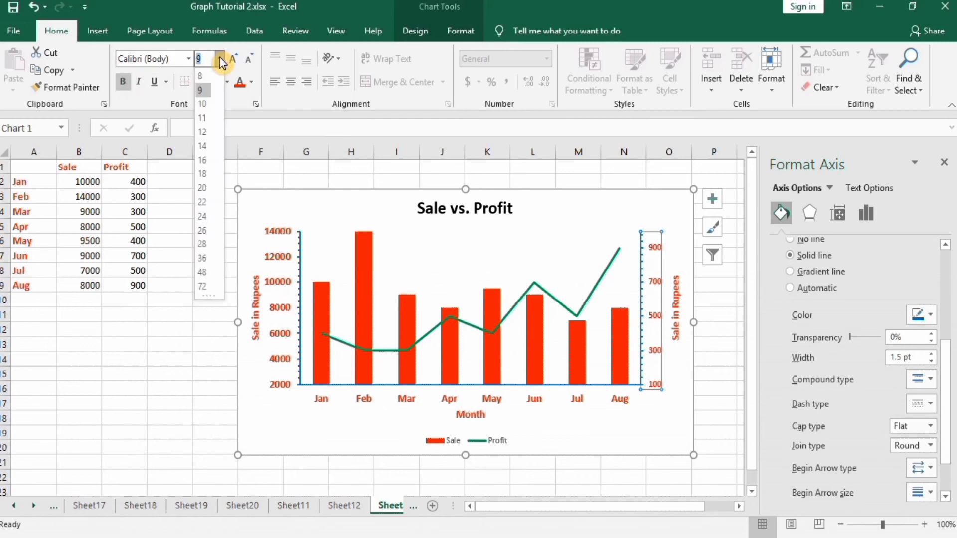
left_click(210, 132)
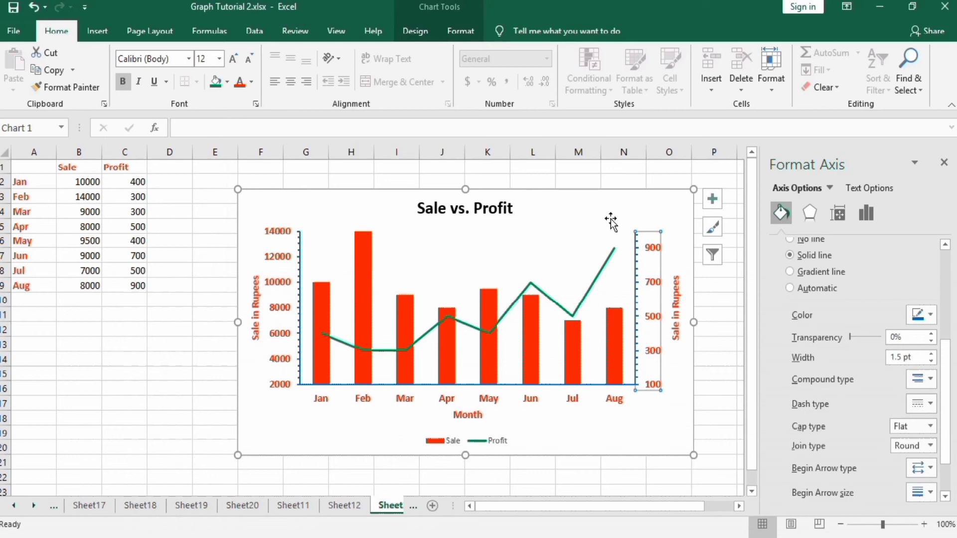
left_click(869, 209)
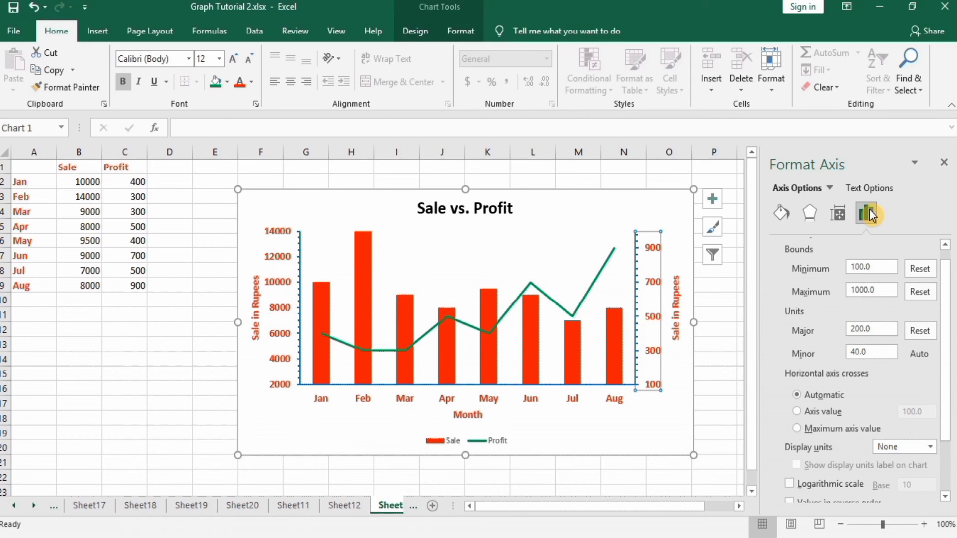
- Set the Sale series gap width to 100% so the bars are wider
left_click(728, 329)
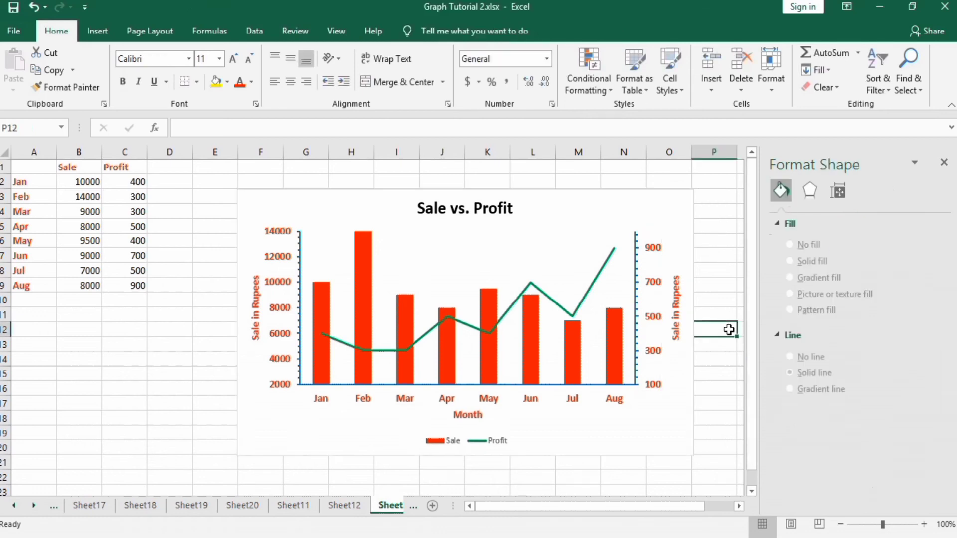
mouse_move(357, 259)
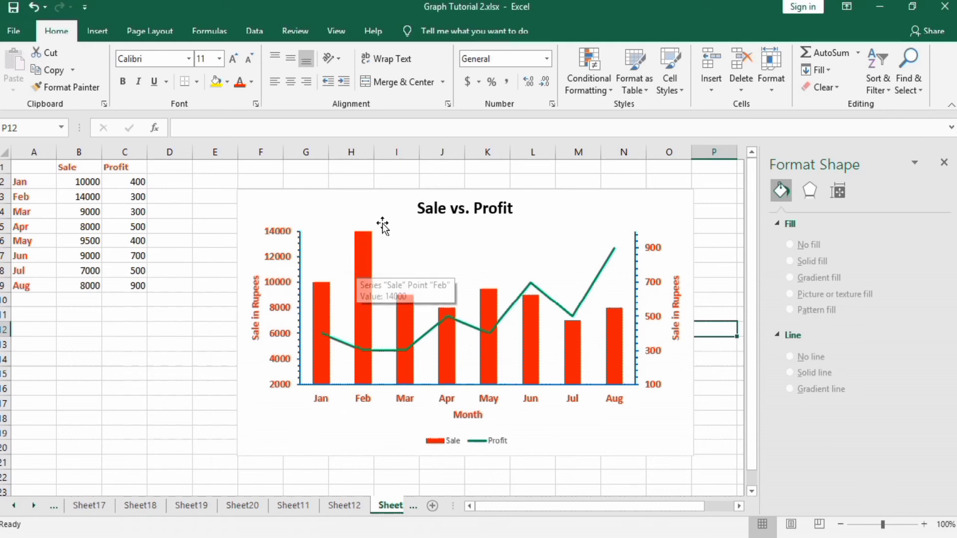
left_click(362, 272)
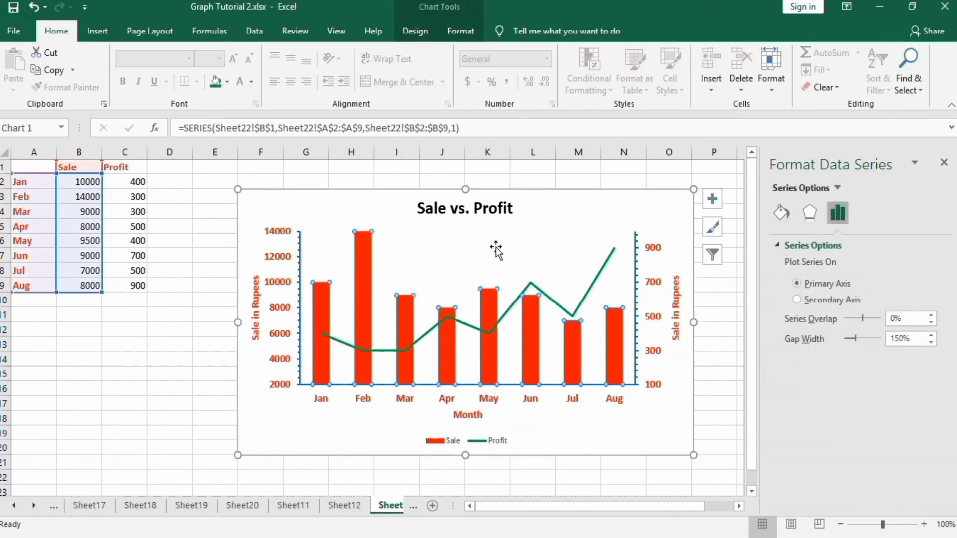
left_click(897, 341)
key("BackSpace")
type("0")
left_click(717, 383)
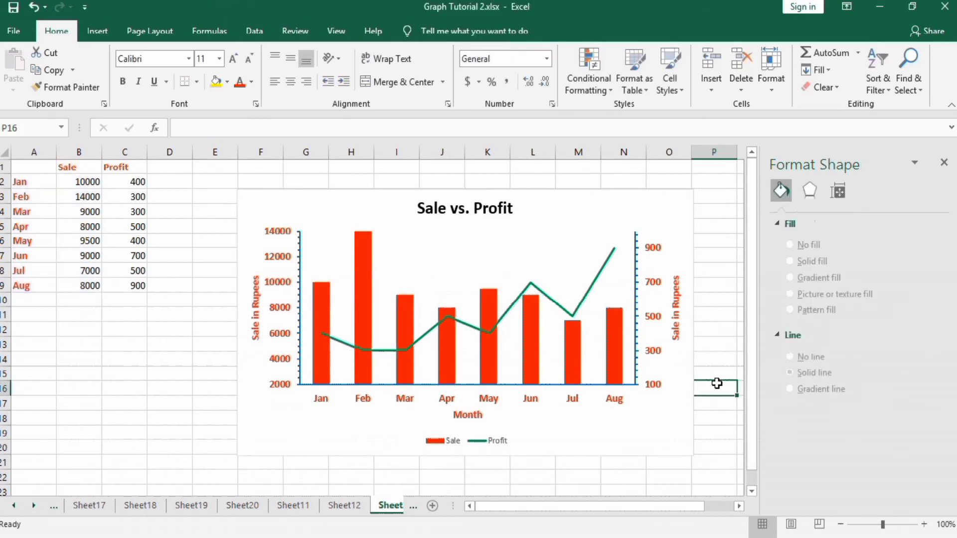
- Fill the Sale bars with solid dark green
left_click(573, 338)
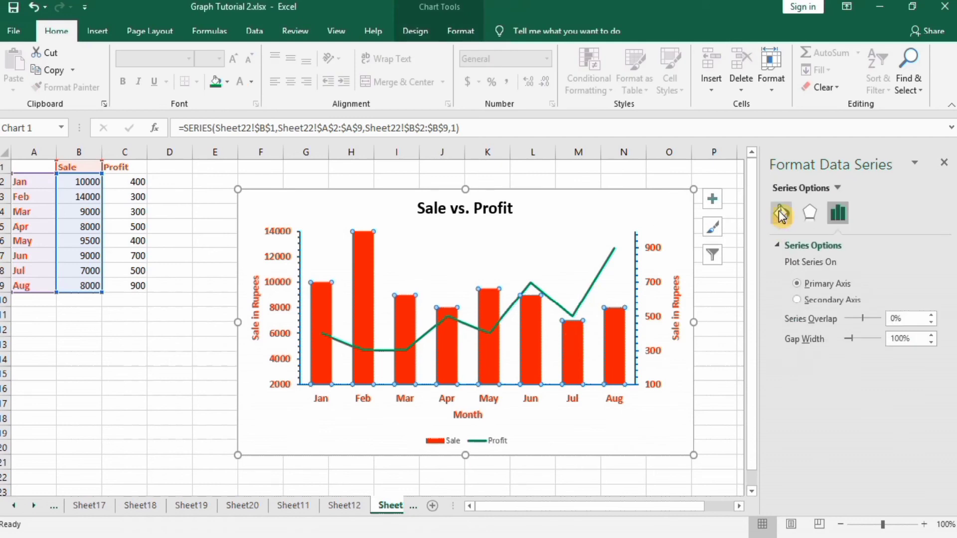
left_click(781, 213)
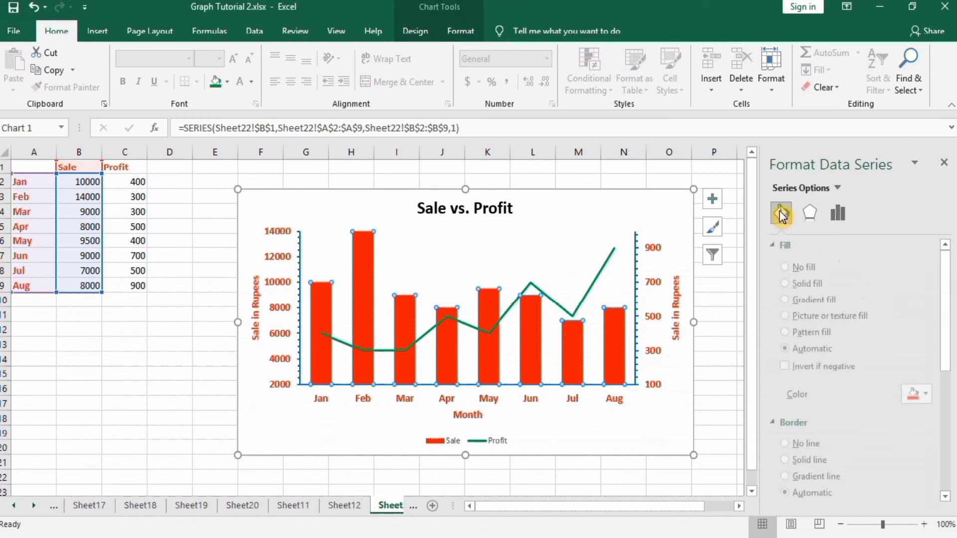
left_click(789, 283)
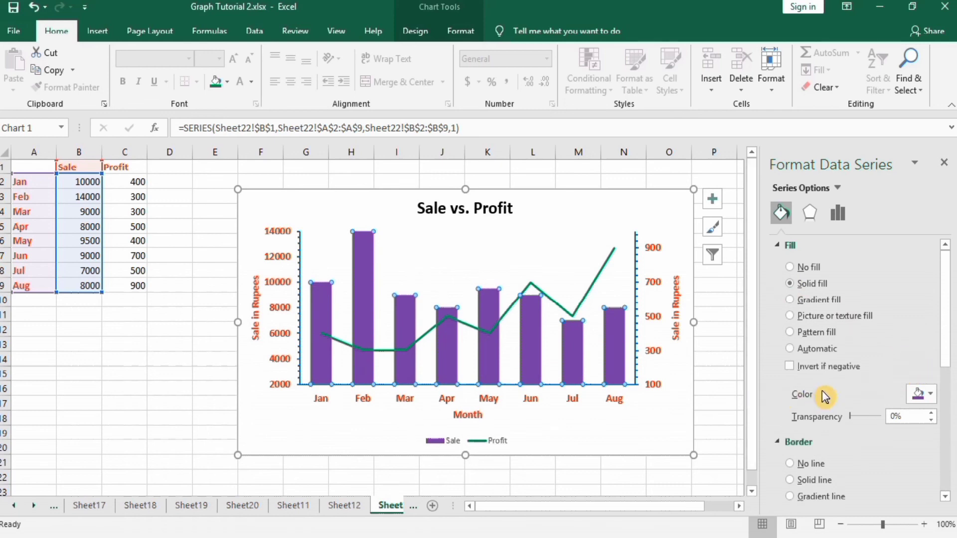
left_click(790, 480)
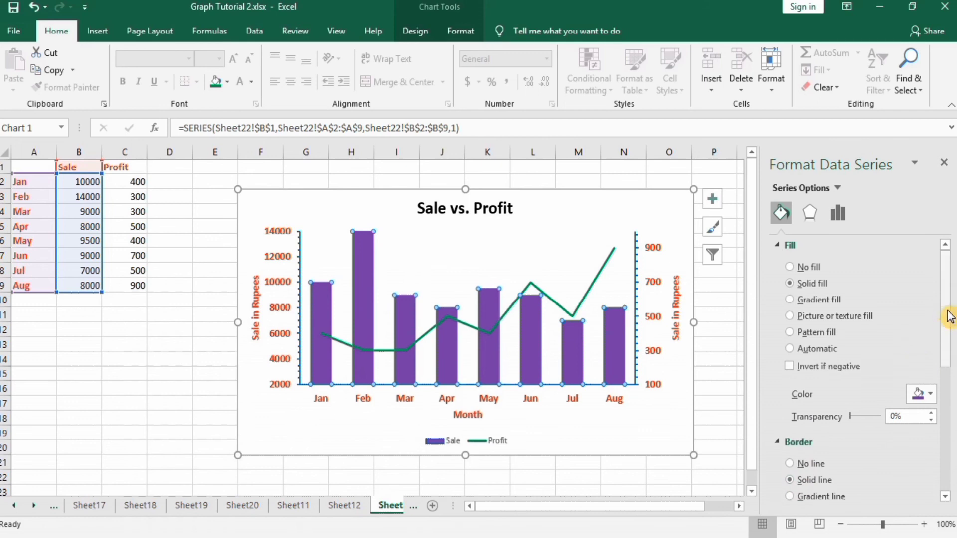
left_click_drag(948, 316, 952, 366)
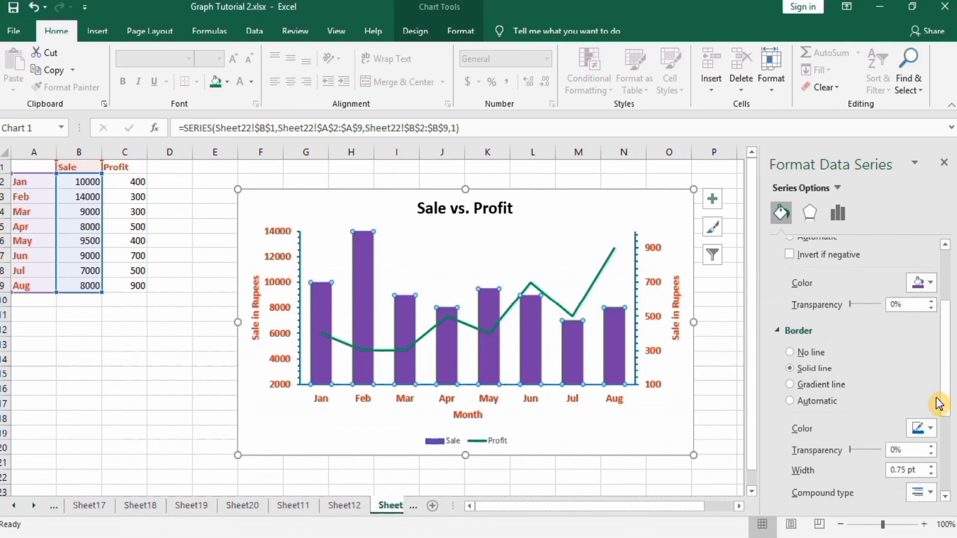
left_click(930, 280)
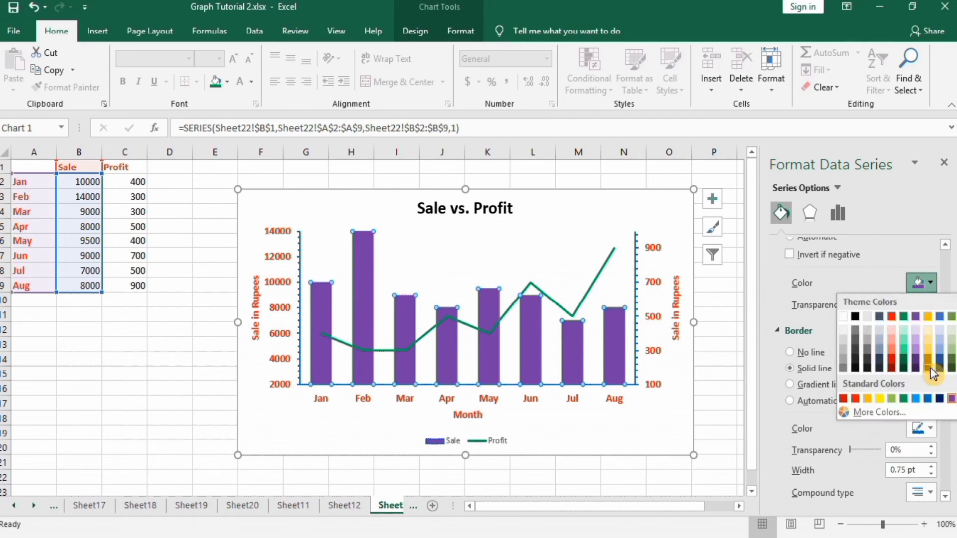
left_click(951, 369)
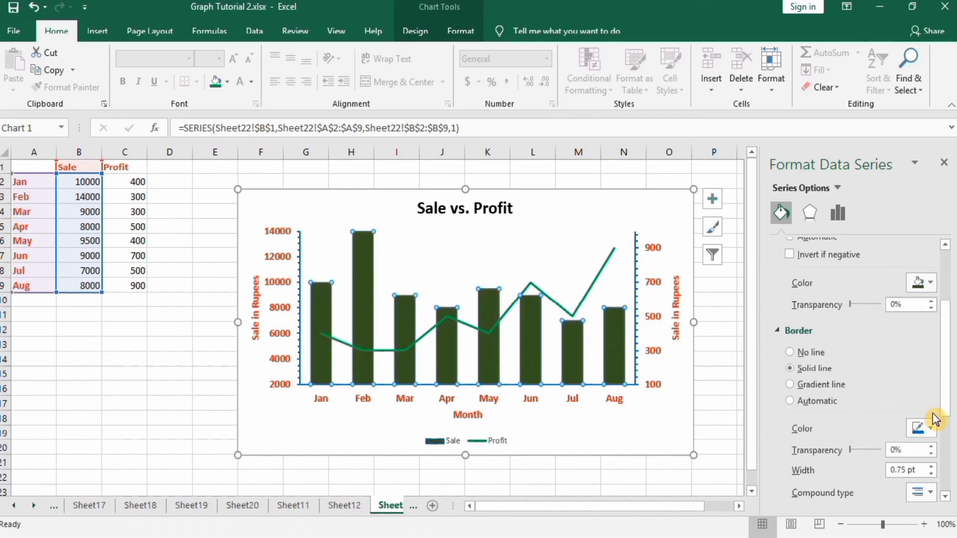
- Give the Sale bars a solid black 1.5 pt outline
left_click(930, 428)
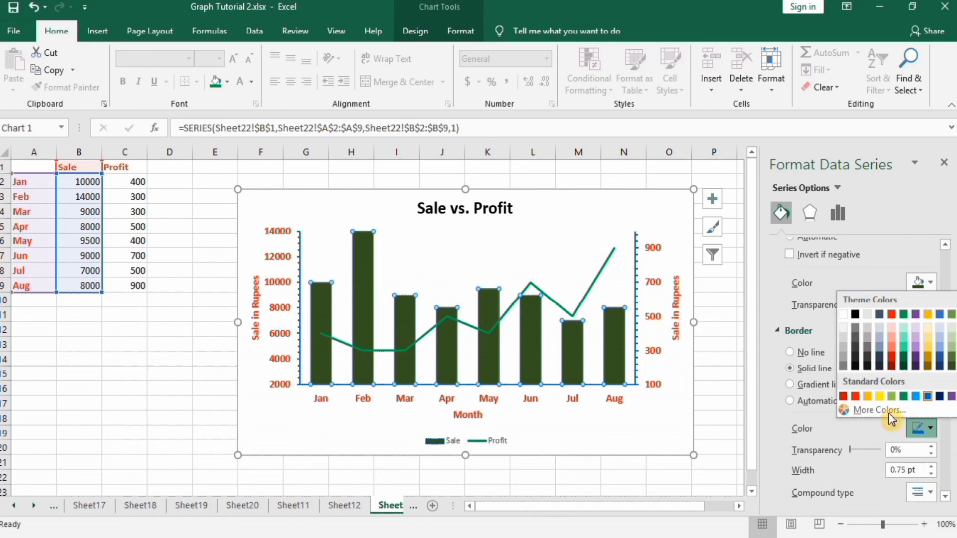
left_click(856, 318)
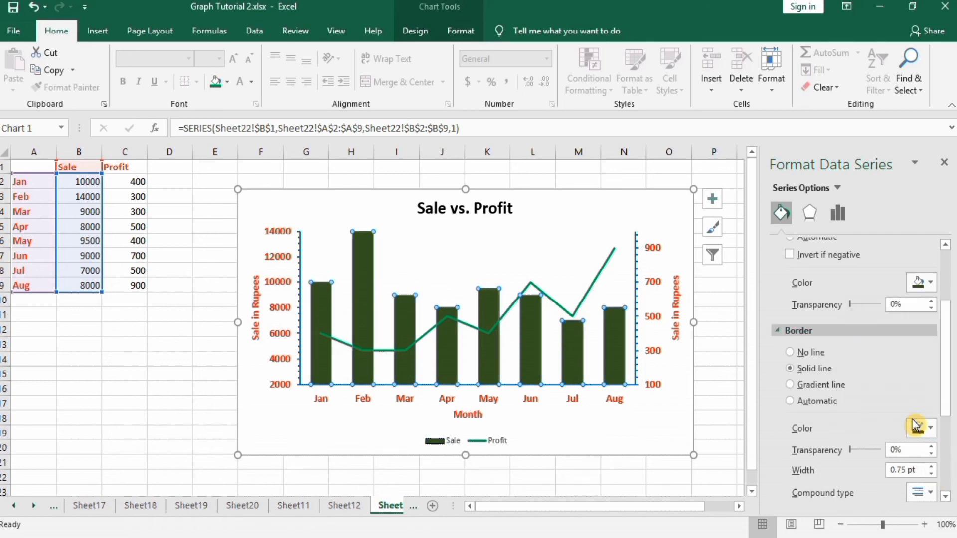
left_click(932, 467)
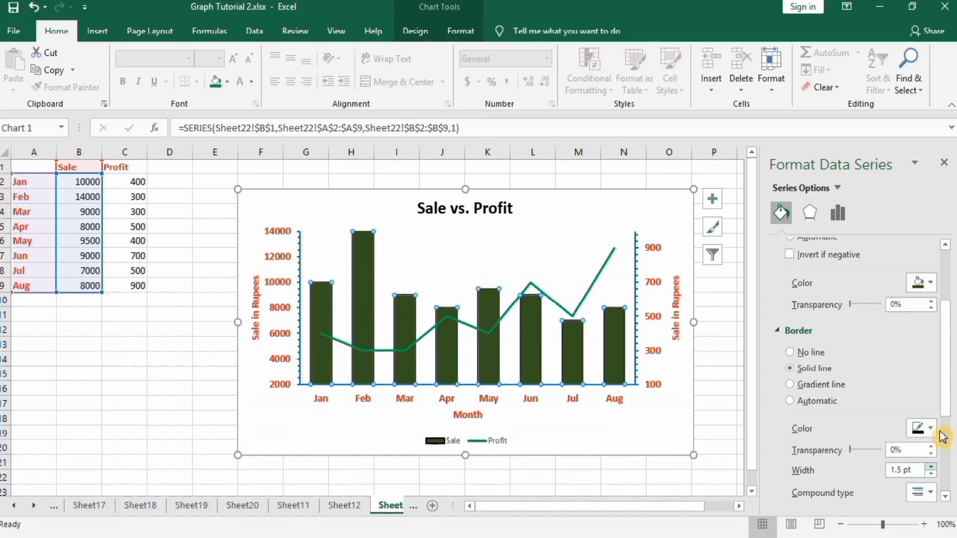
left_click(602, 270)
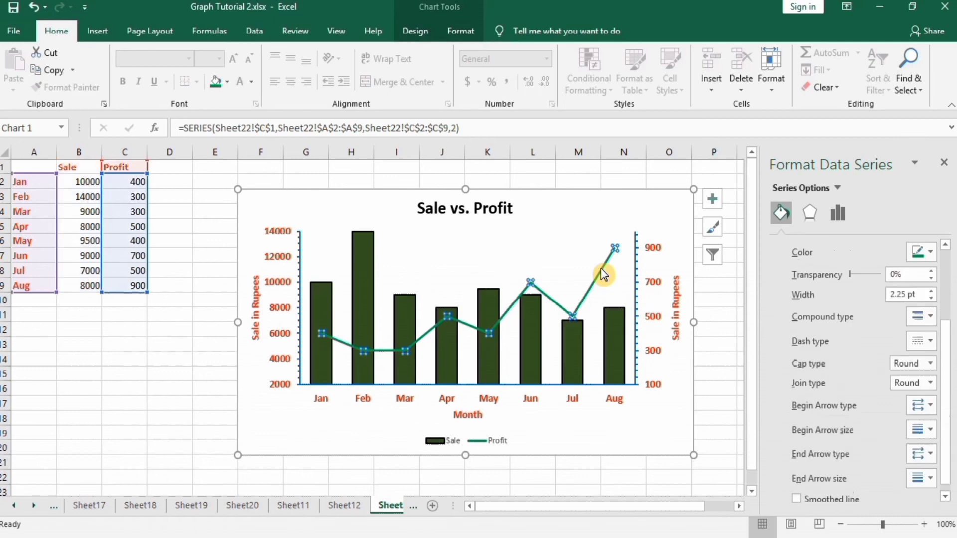
- Make the Profit line a solid red 2 pt line
left_click(946, 247)
left_click(946, 246)
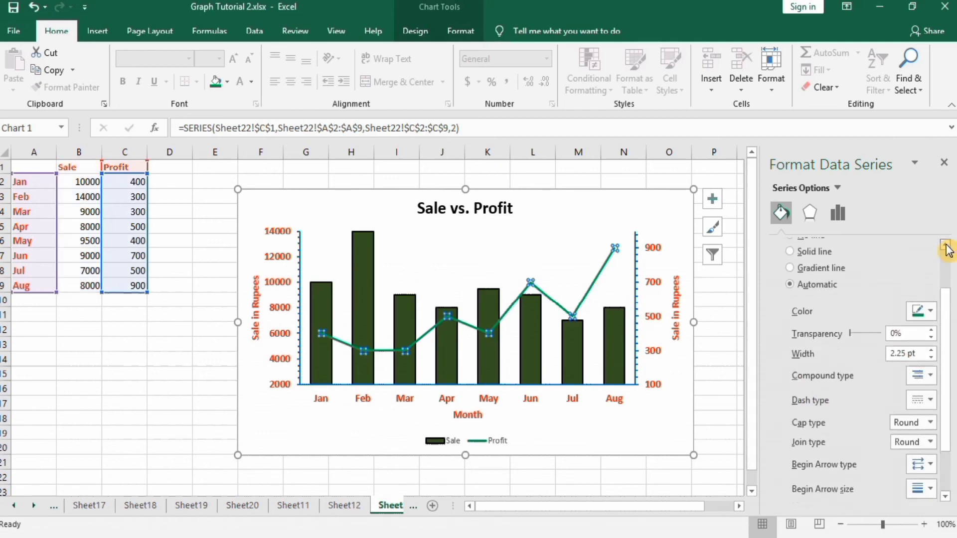
left_click(946, 246)
left_click(946, 246)
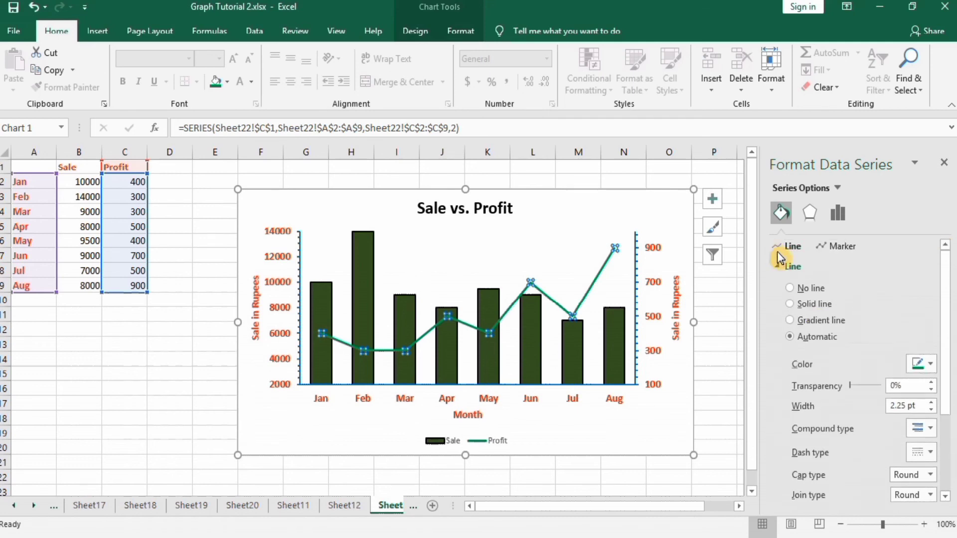
left_click(930, 367)
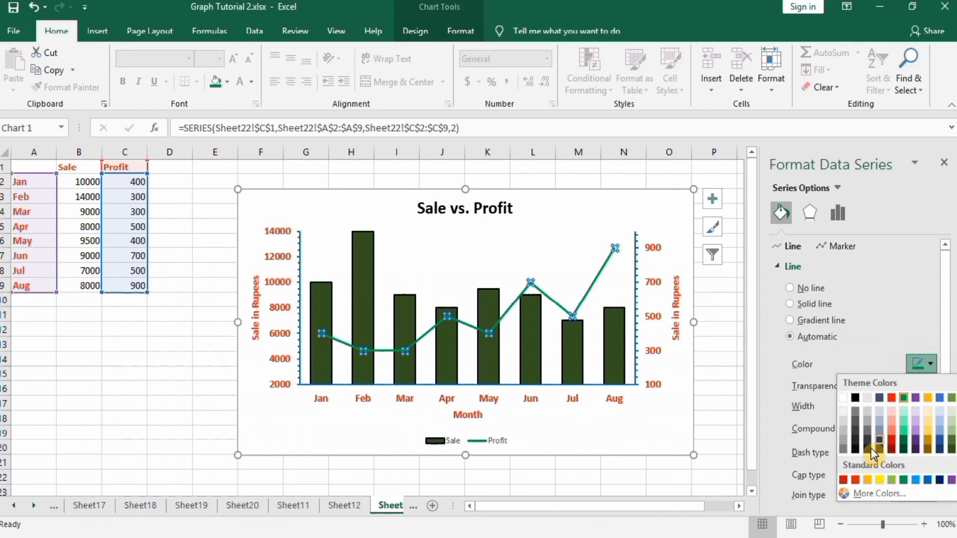
left_click(841, 479)
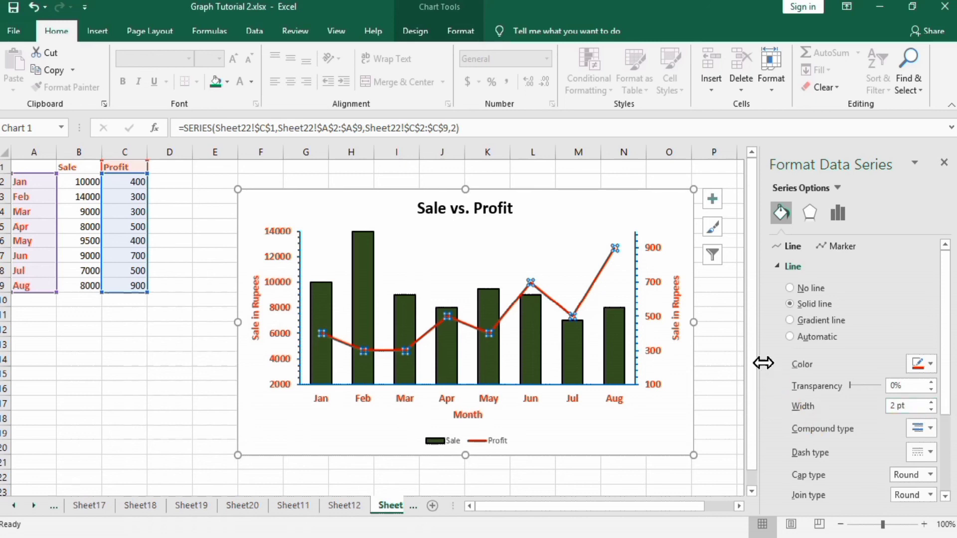
left_click(841, 247)
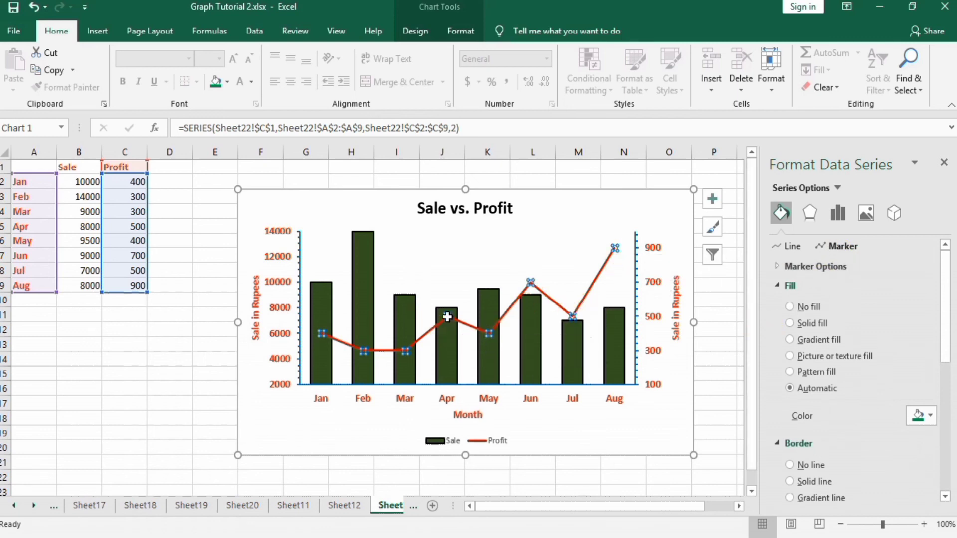
left_click(448, 439)
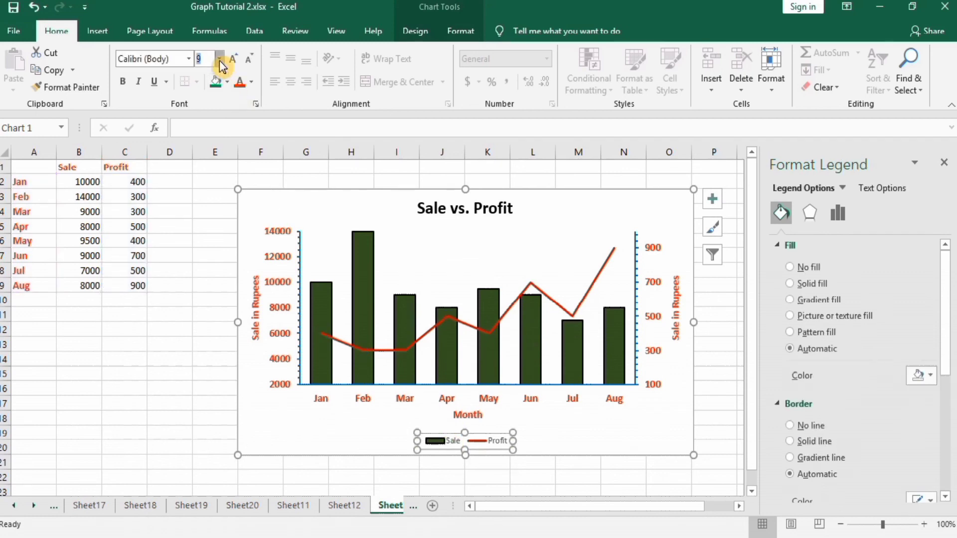
- Set the legend text to size 11 and position the legend at the Top
left_click(219, 58)
left_click(206, 137)
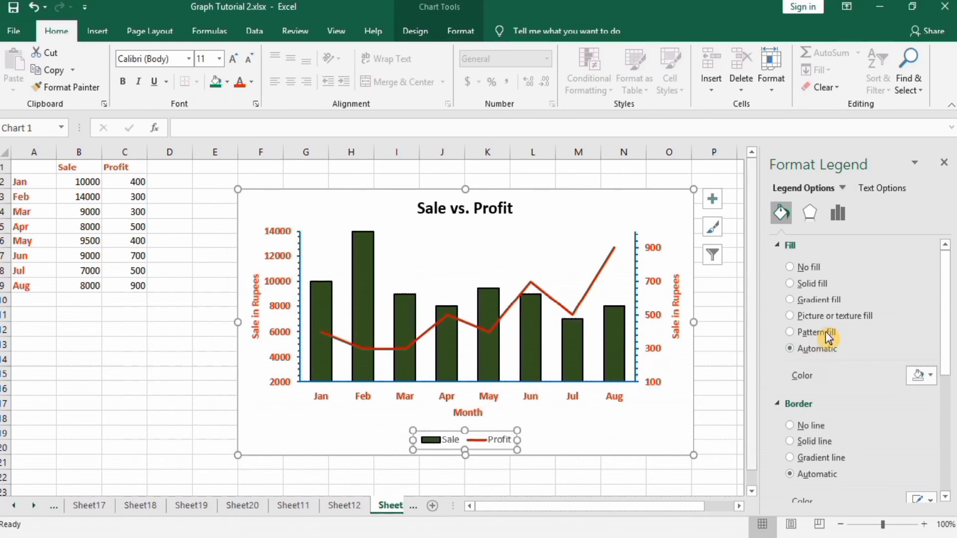
left_click(724, 362)
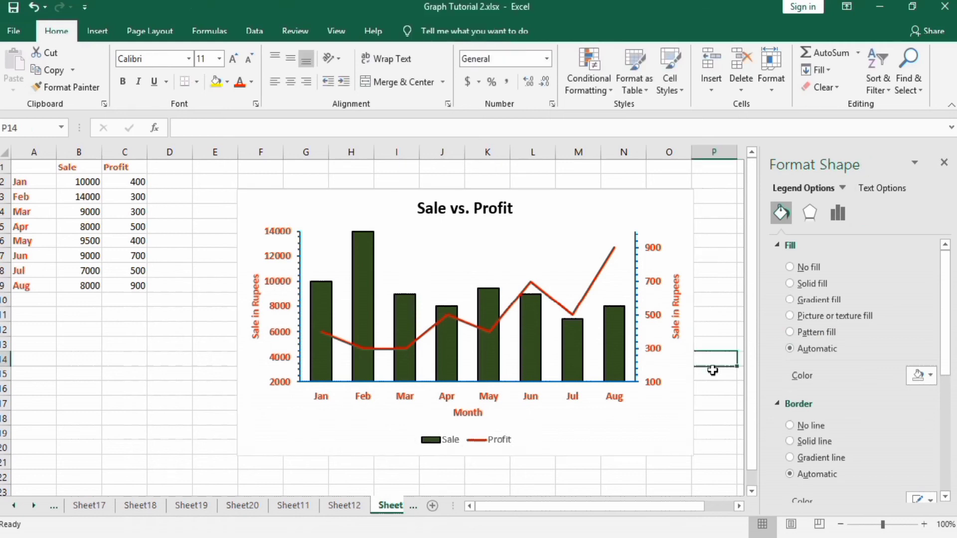
double_click(484, 441)
right_click(484, 441)
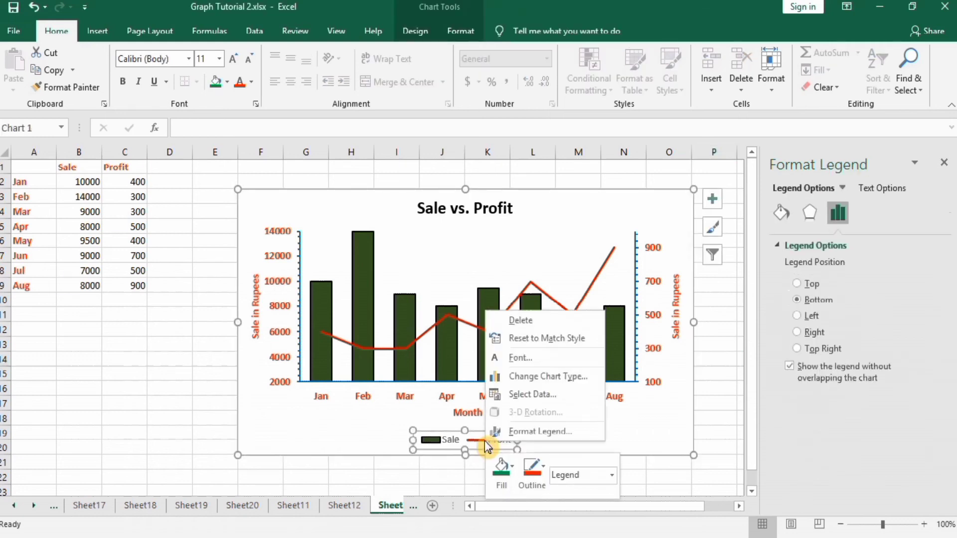
left_click(520, 428)
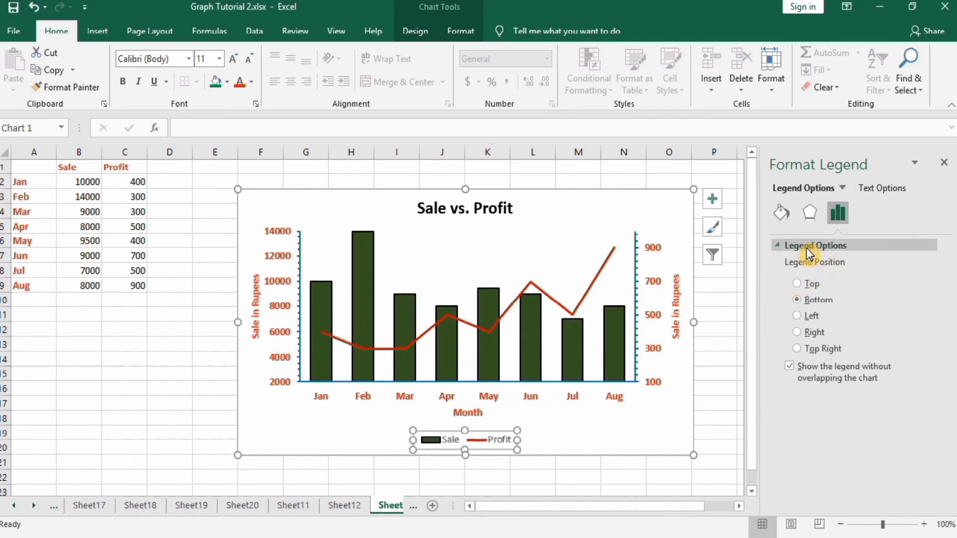
left_click(797, 284)
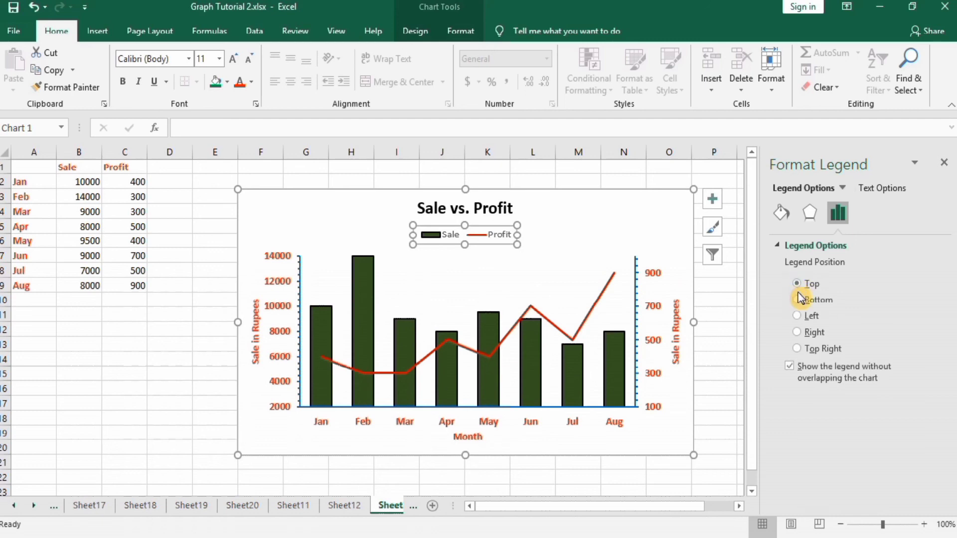